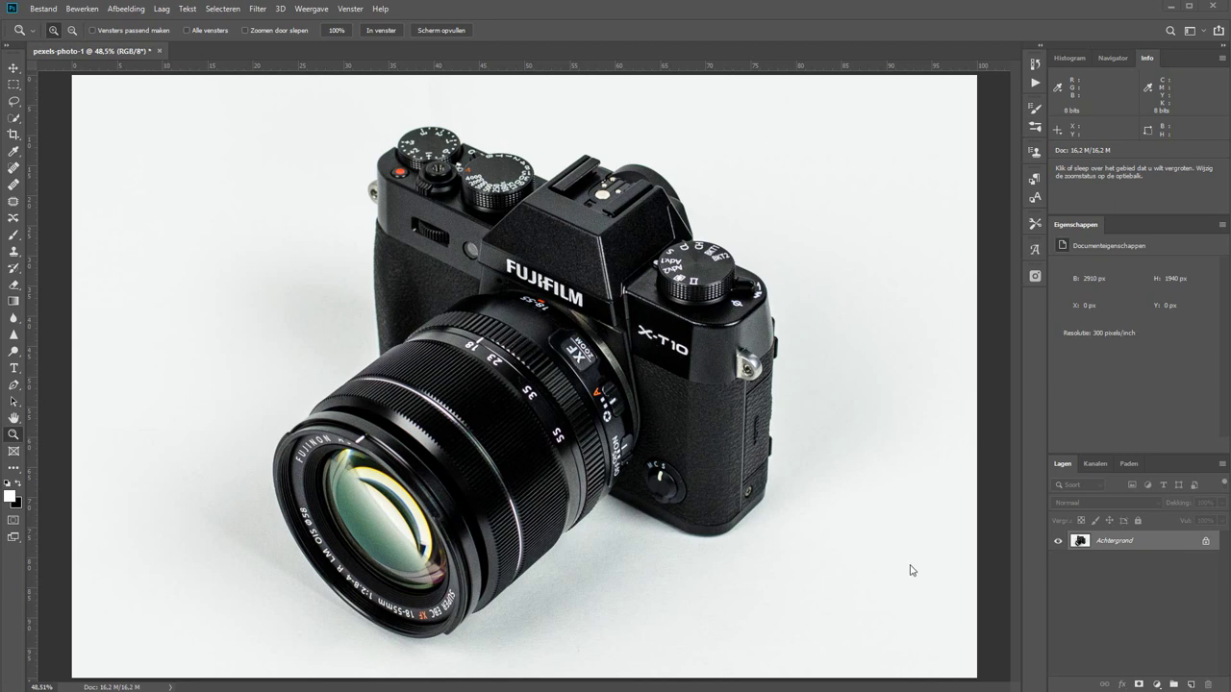
Quick-select the white background, then invert the selection to isolate the camera
left_click(15, 120)
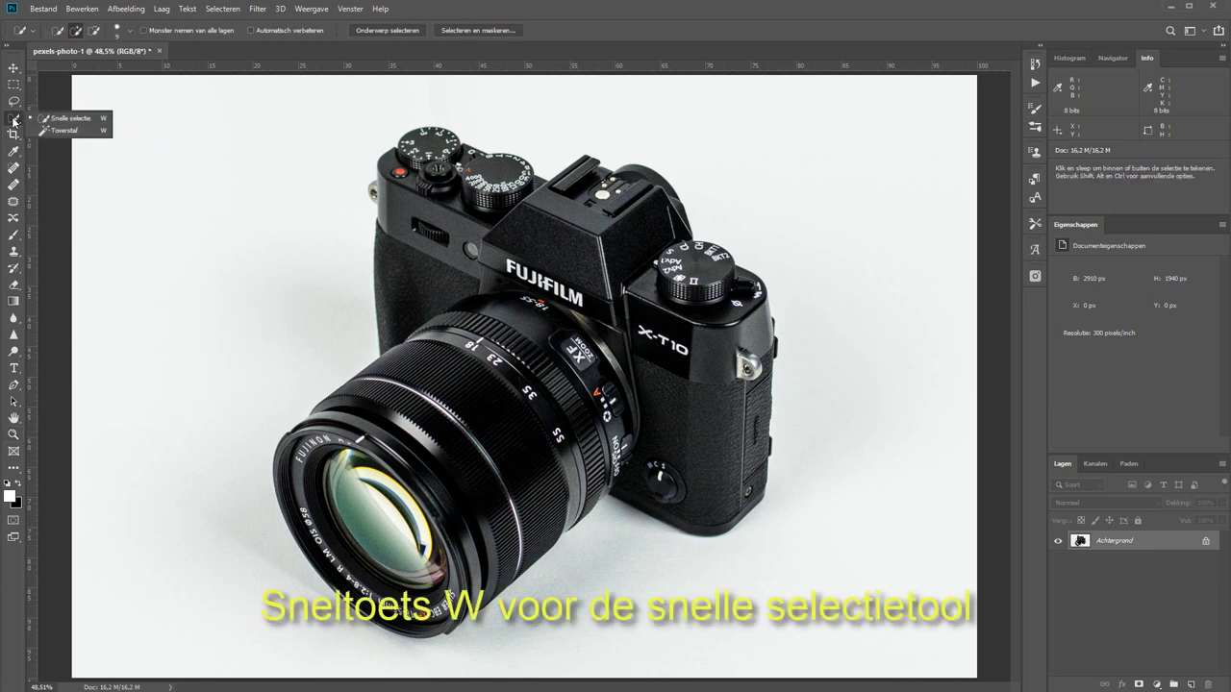
left_click(67, 118)
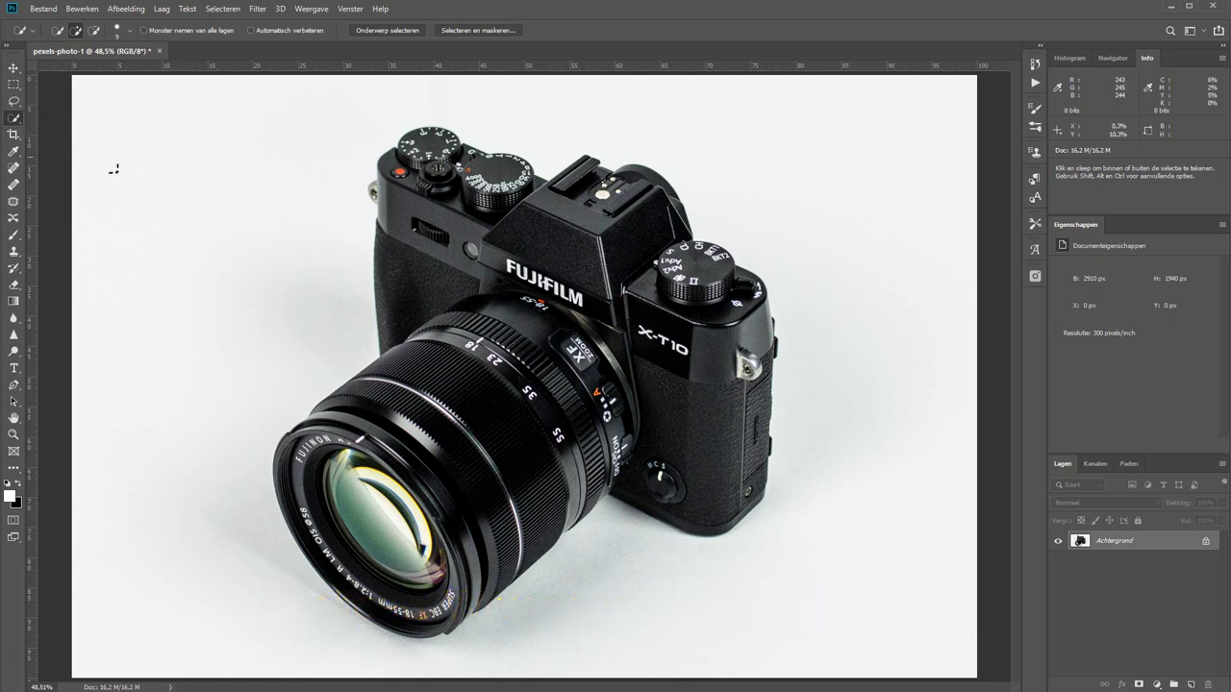
mouse_move(267, 127)
left_mouse_down()
mouse_move(335, 114)
mouse_move(489, 116)
mouse_move(648, 137)
mouse_move(760, 206)
mouse_move(788, 278)
mouse_move(178, 585)
left_mouse_up()
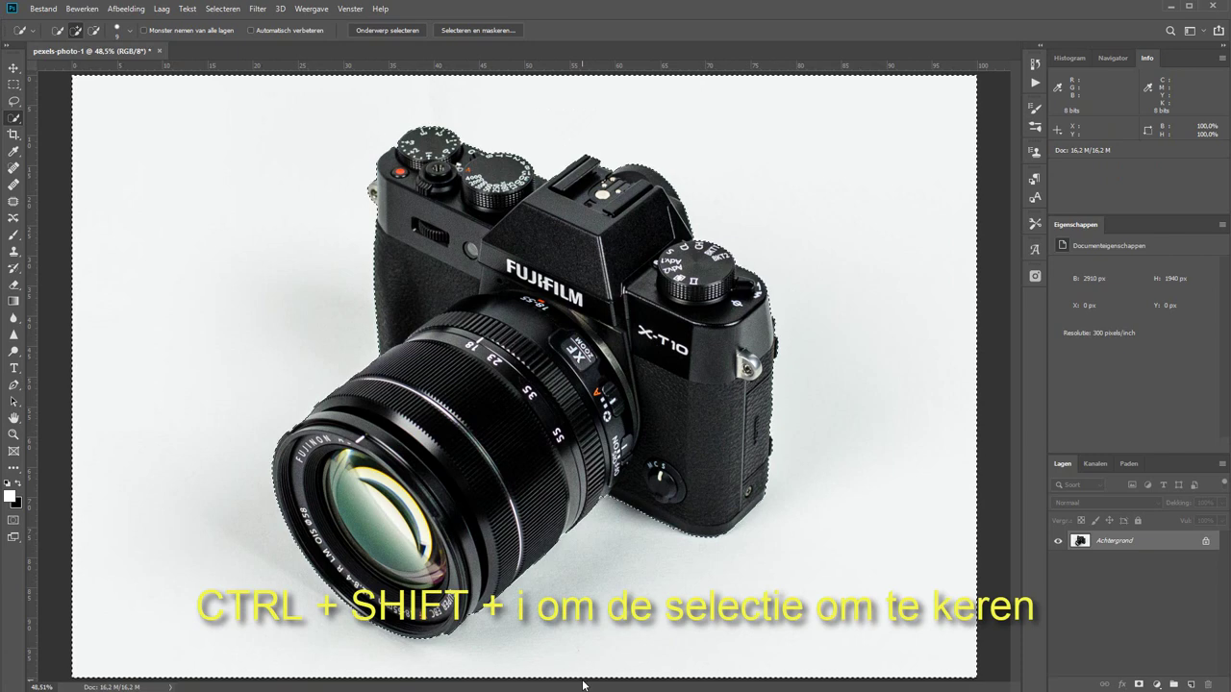
key("ctrl+shift+i")
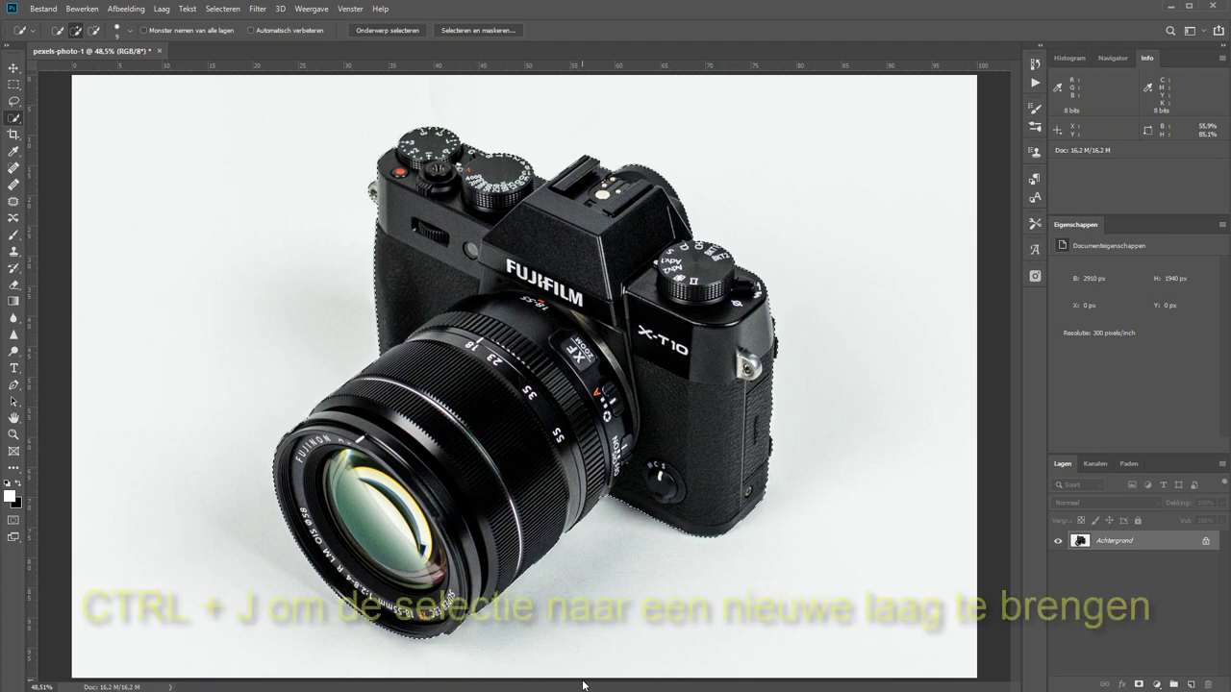
Copy the camera to new layer Laag 1 and toggle Achtergrond visibility to check the cutout
key("ctrl+j")
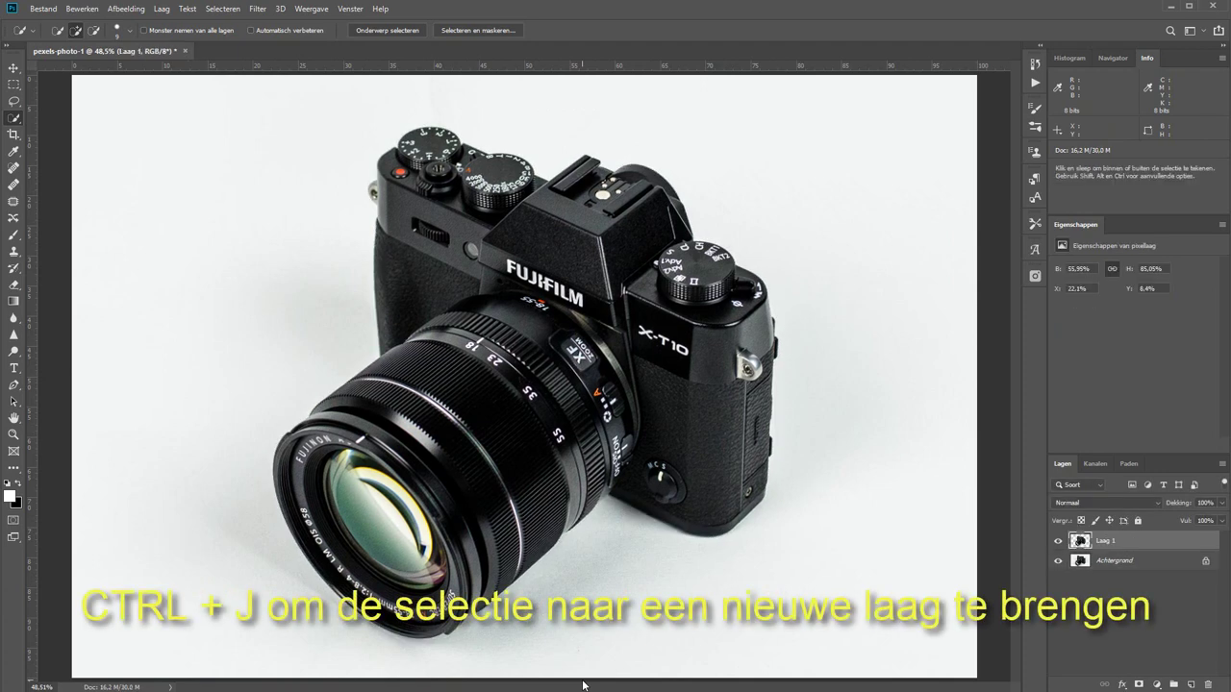
left_click(1059, 561)
left_click(1059, 562)
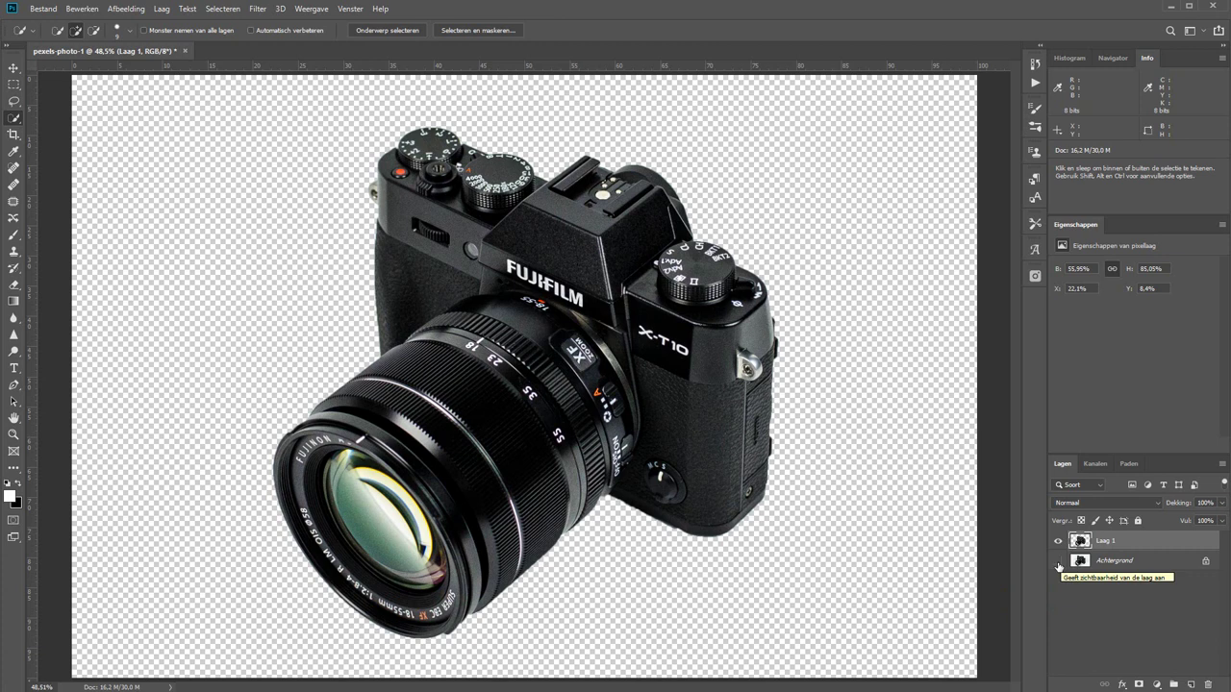
left_click(1059, 562)
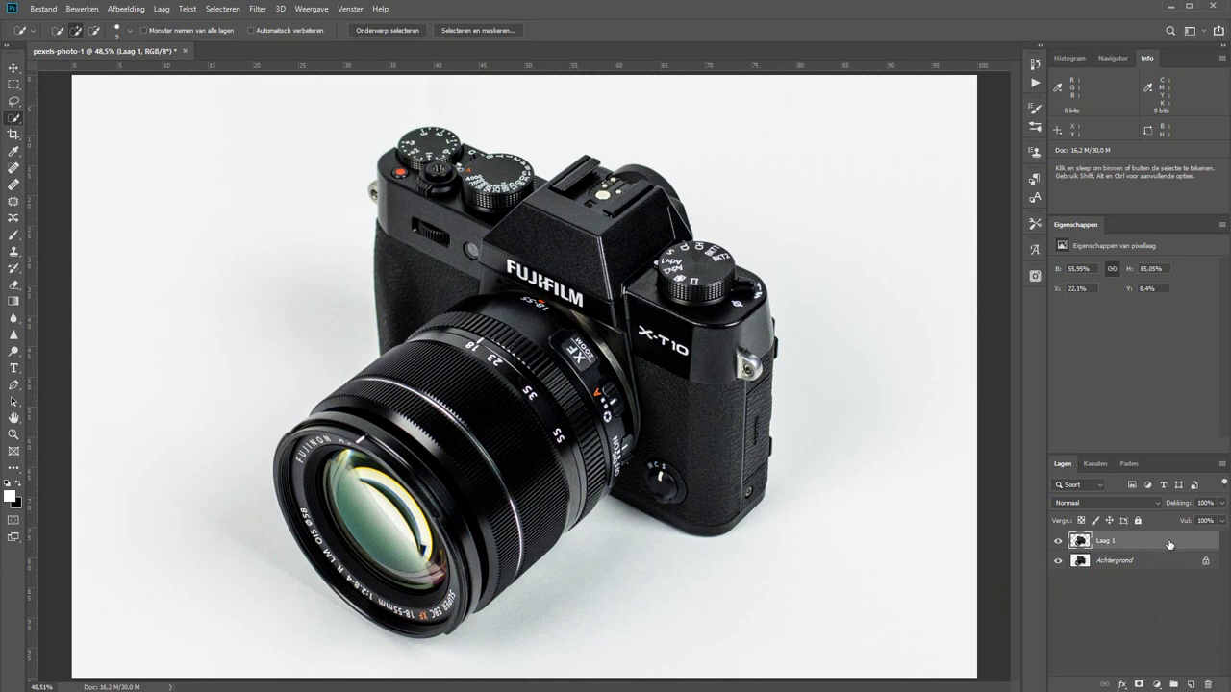
Convert Laag 1 into an embedded smart object (Laag 1.psb)
right_click(1169, 544)
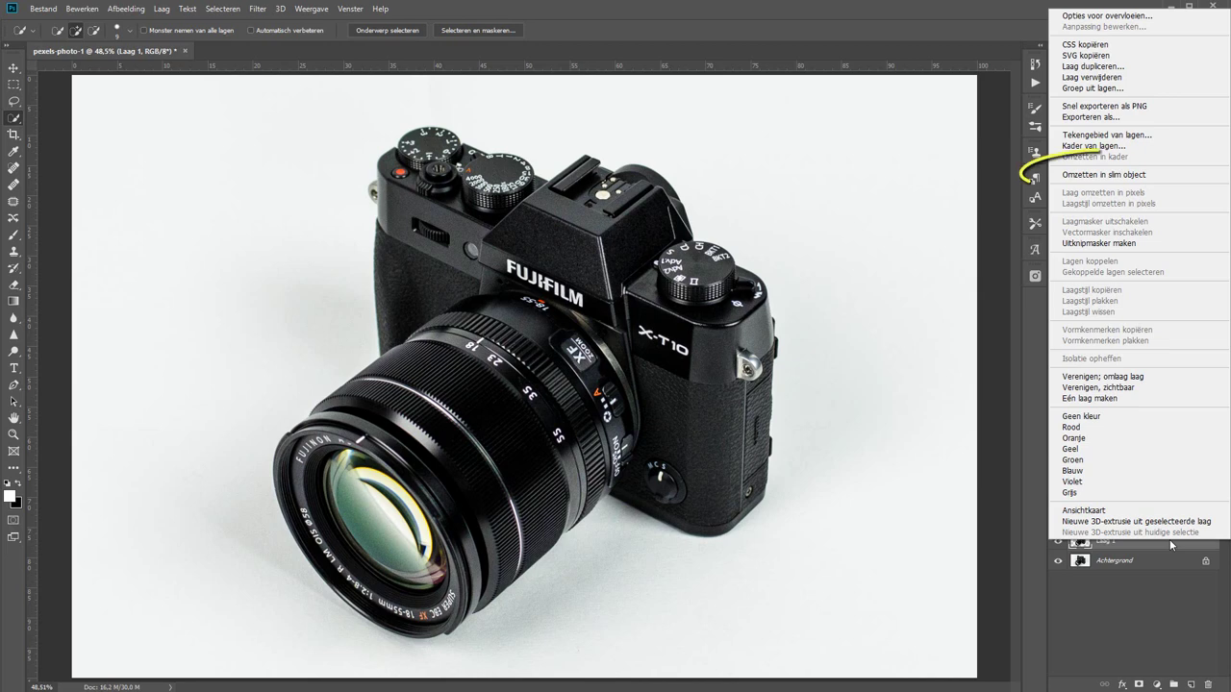
left_click(1083, 175)
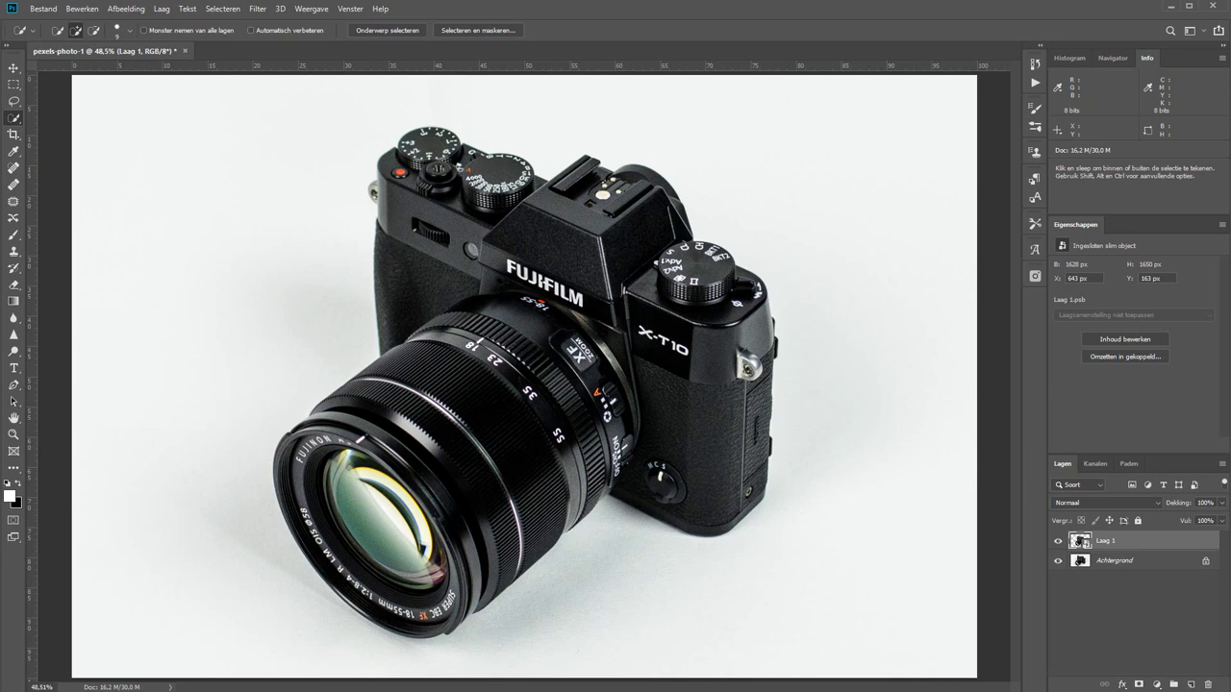
Desaturate Laag 1 with a Kleurtoon/verzadiging adjustment at Verzadiging -100
left_click(125, 9)
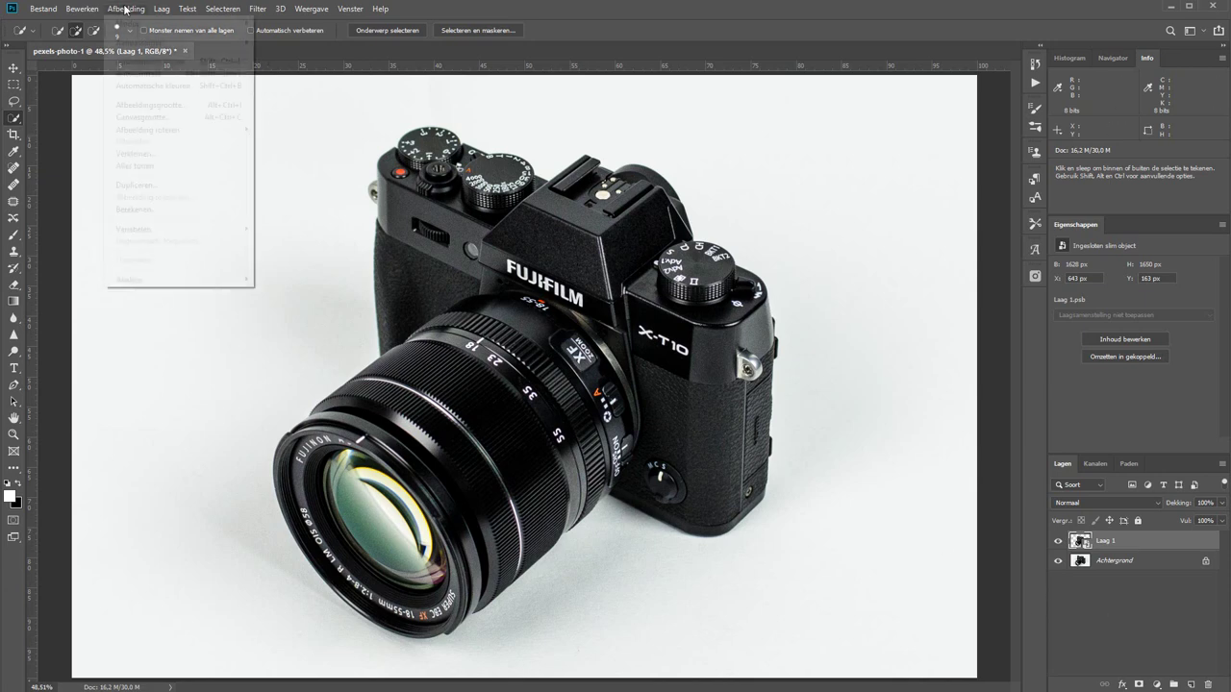
mouse_move(139, 42)
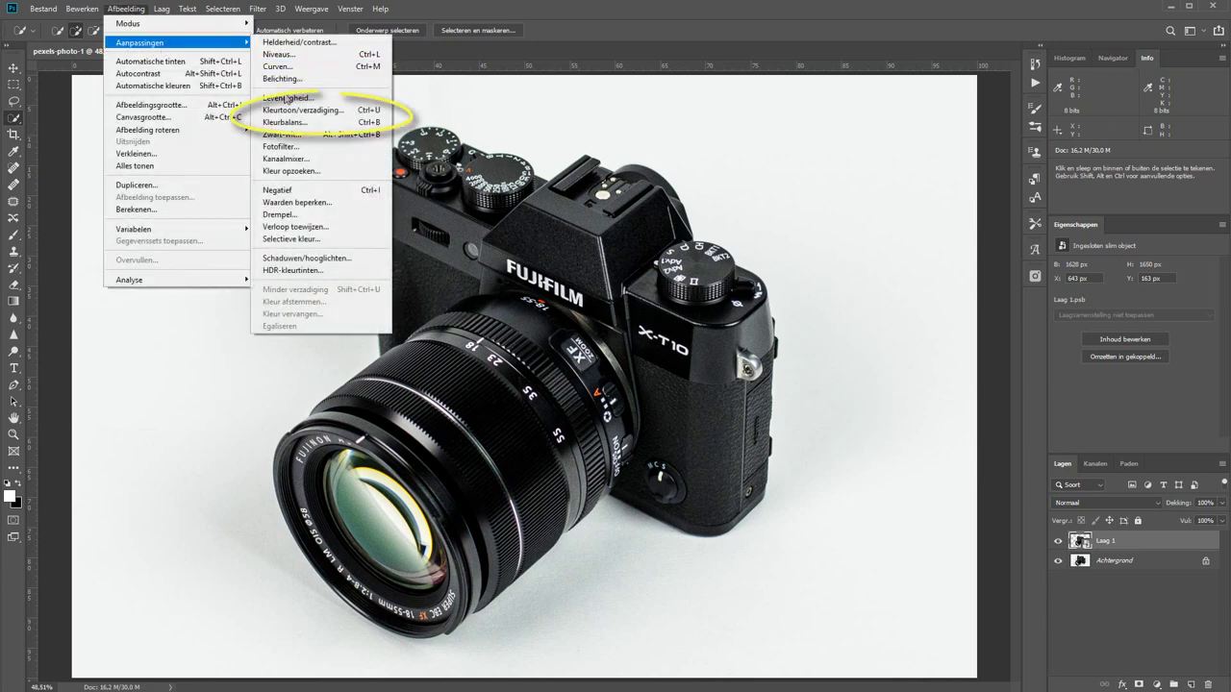
left_click(298, 110)
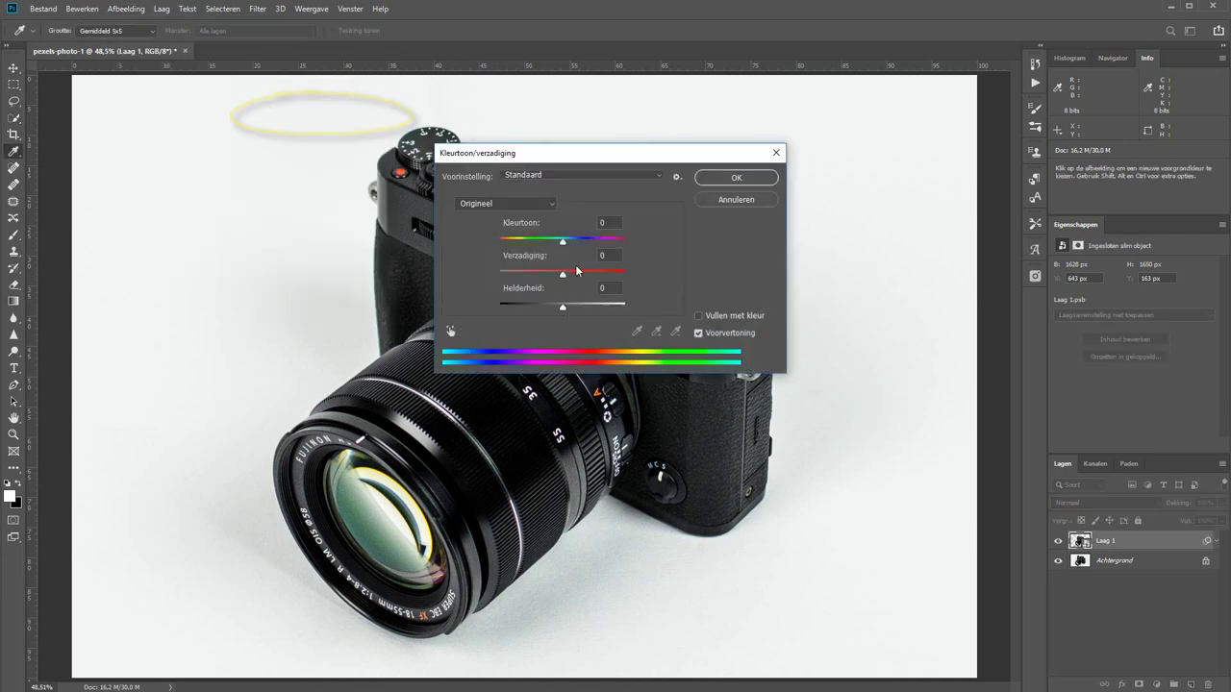
left_click_drag(562, 274, 485, 275)
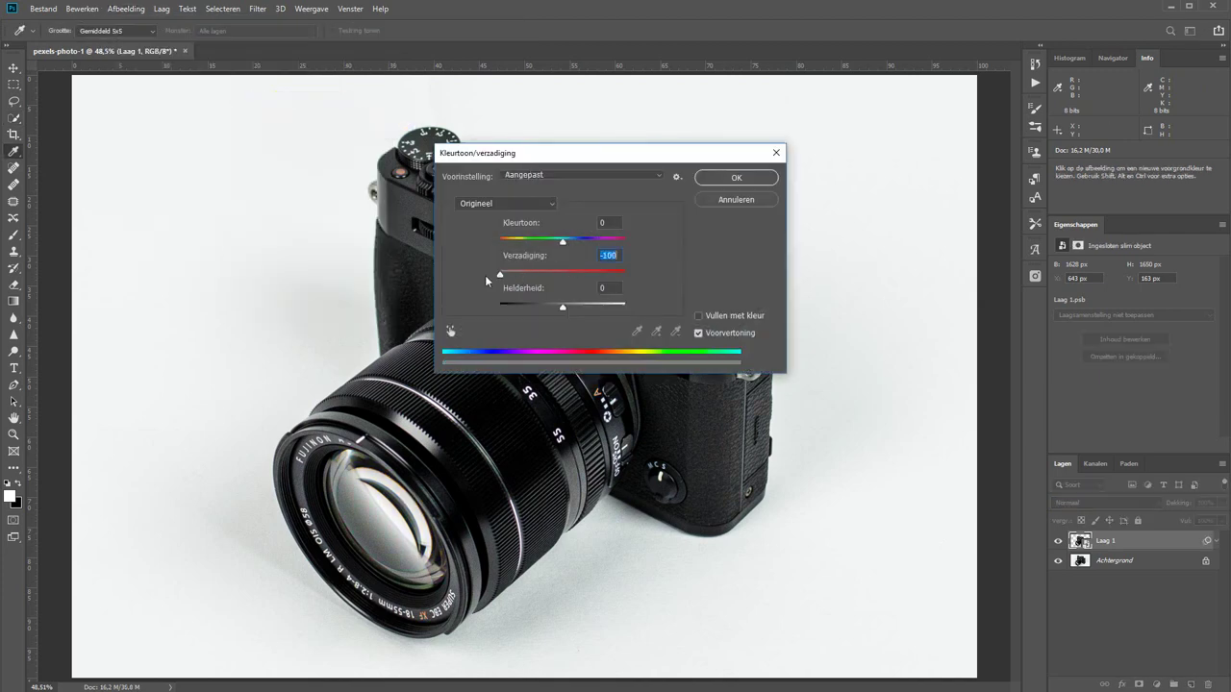
left_click(733, 178)
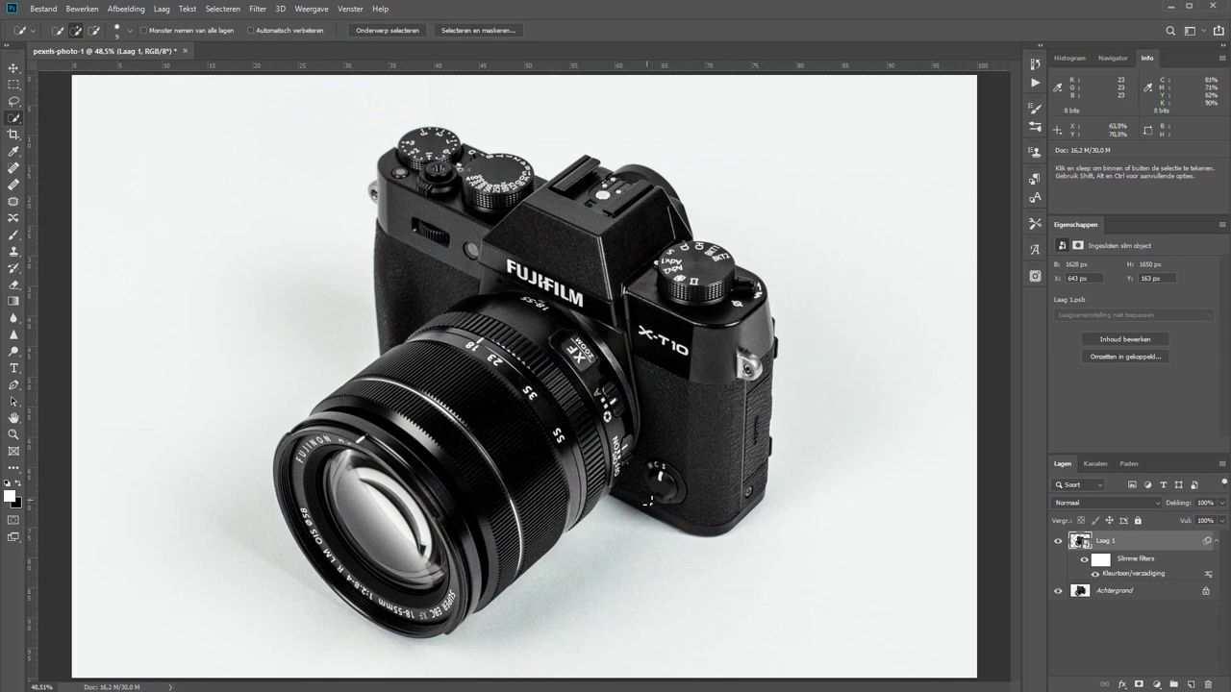
left_click(258, 9)
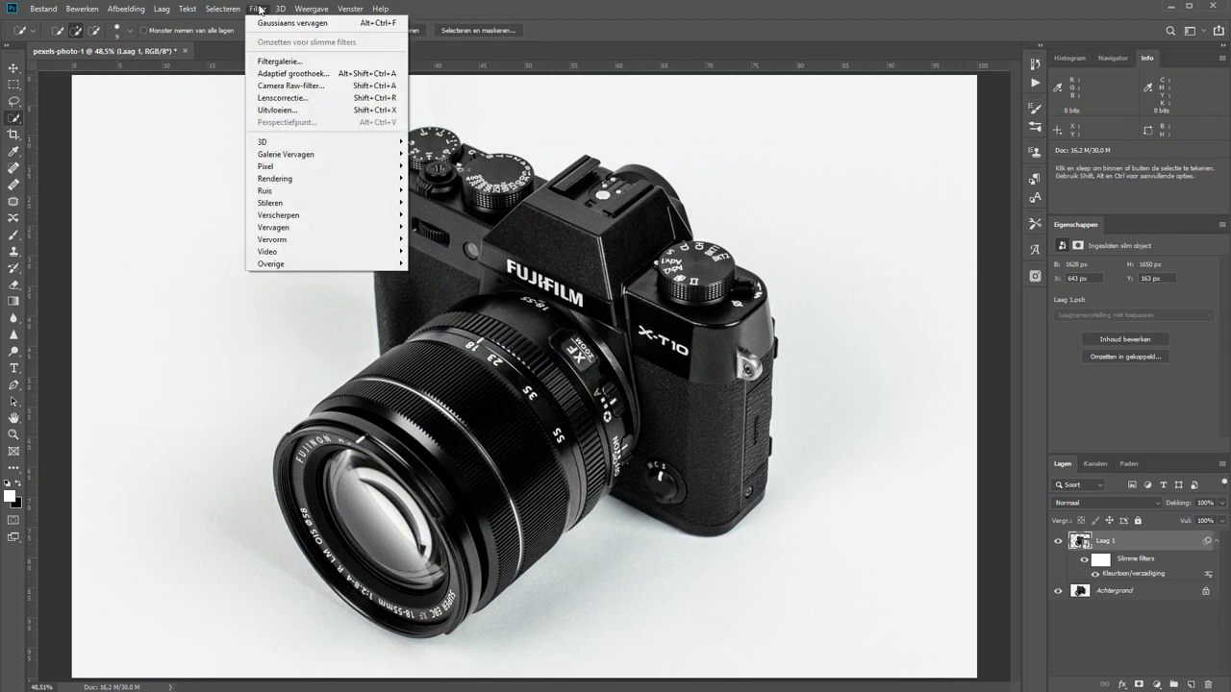
In the Filtergalerie, fit the preview and choose Stileer > Oplichtende rand
left_click(279, 63)
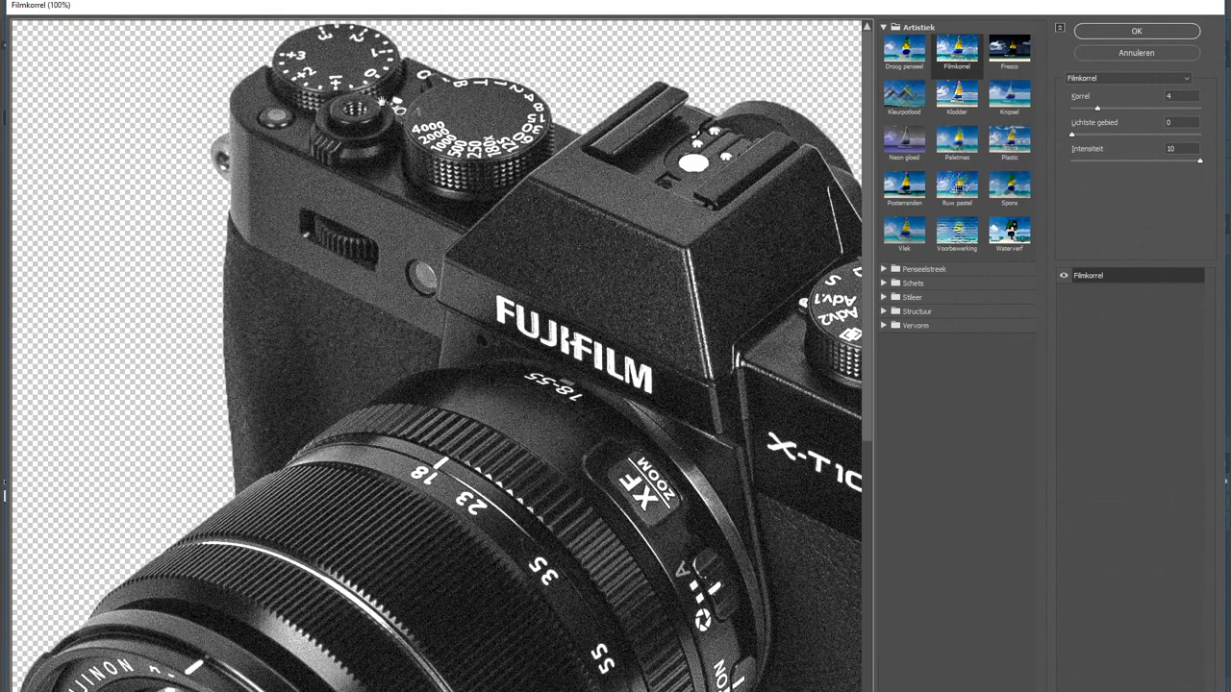
right_click(438, 100)
left_click(498, 267)
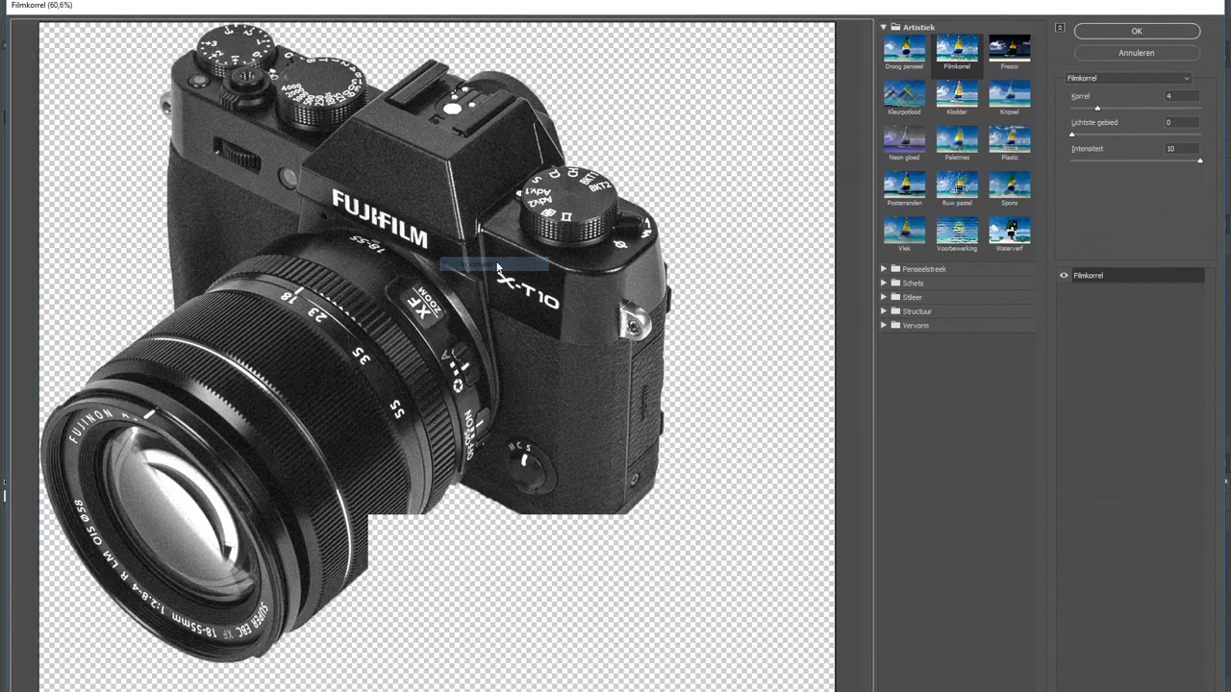
left_click(883, 297)
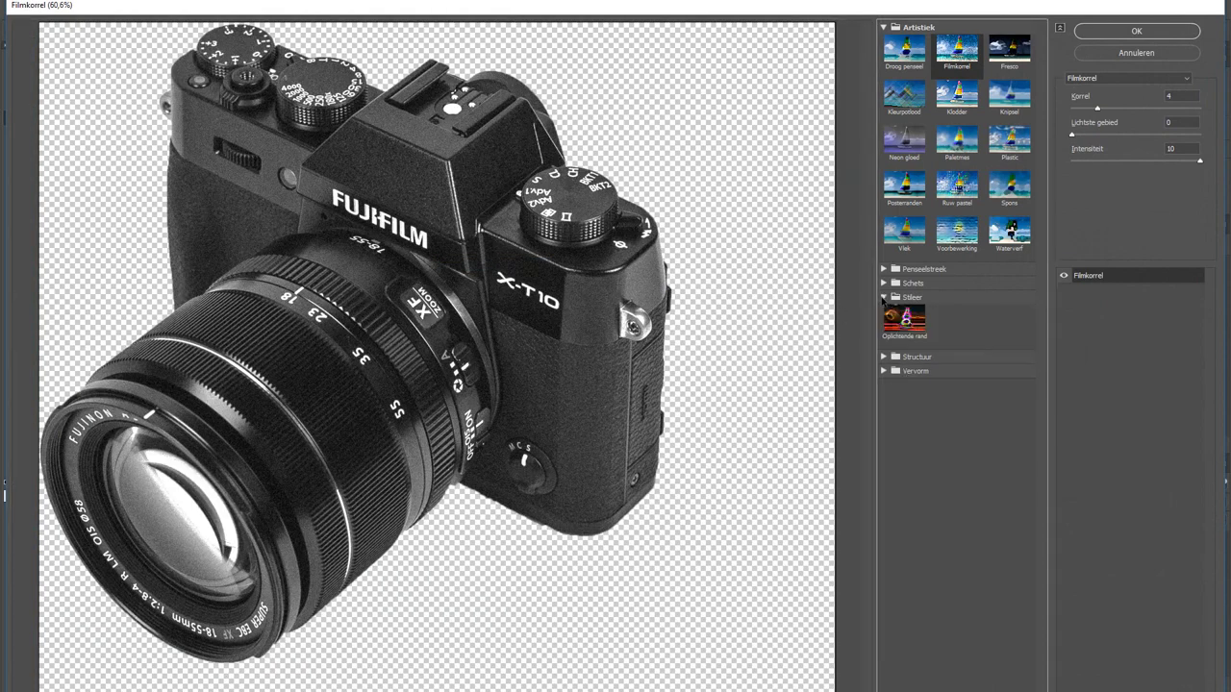
left_click(902, 327)
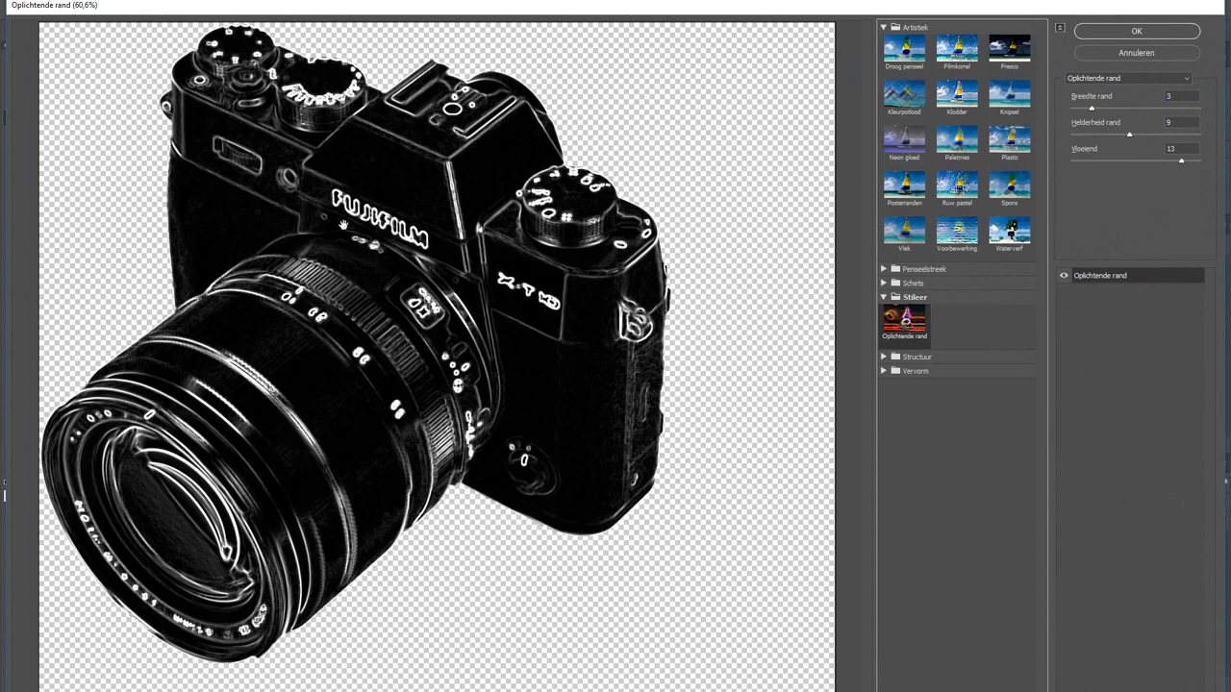
Set Oplichtende rand to Breedte 1, Helderheid 20, Vloeiend 14 and apply it
right_click(369, 175)
left_click(404, 137)
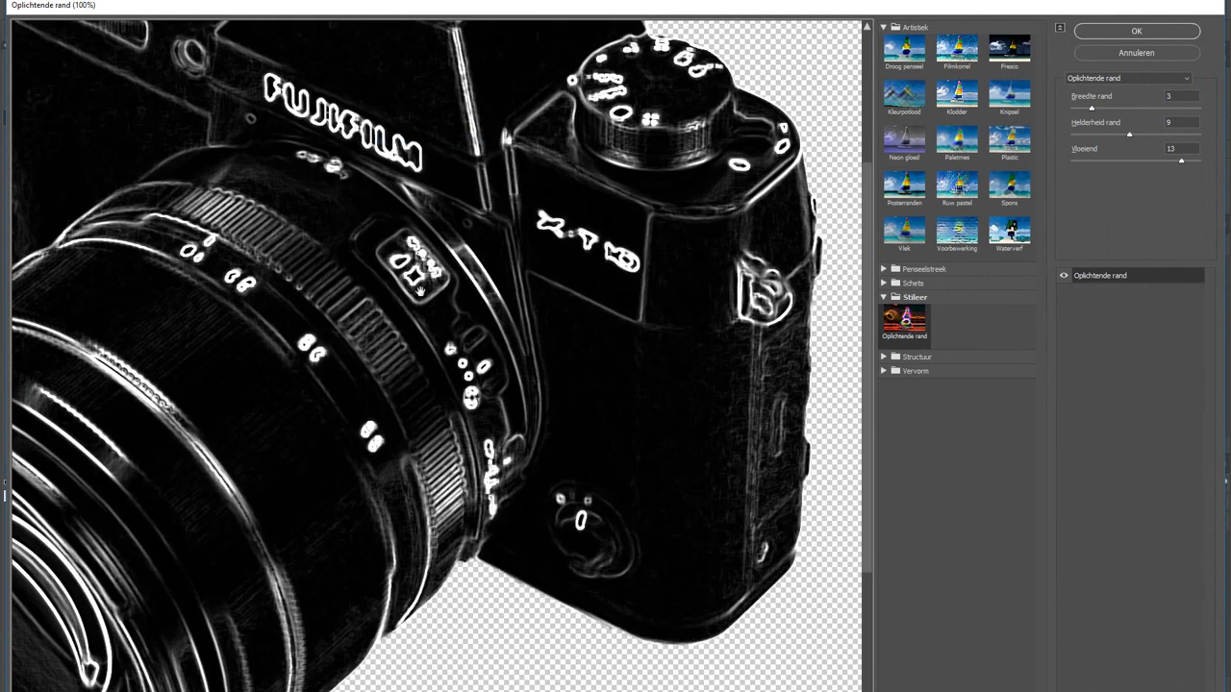
mouse_move(269, 176)
left_mouse_down()
mouse_move(359, 222)
mouse_move(401, 272)
left_mouse_up()
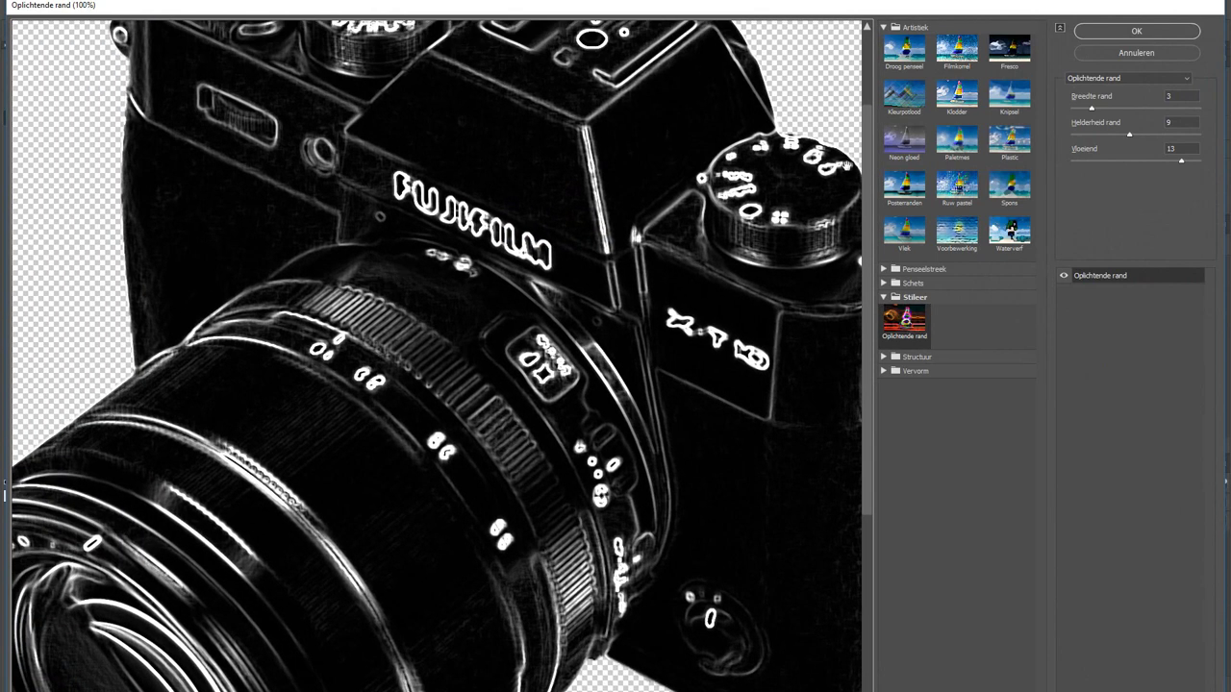
left_click_drag(1091, 107, 1073, 107)
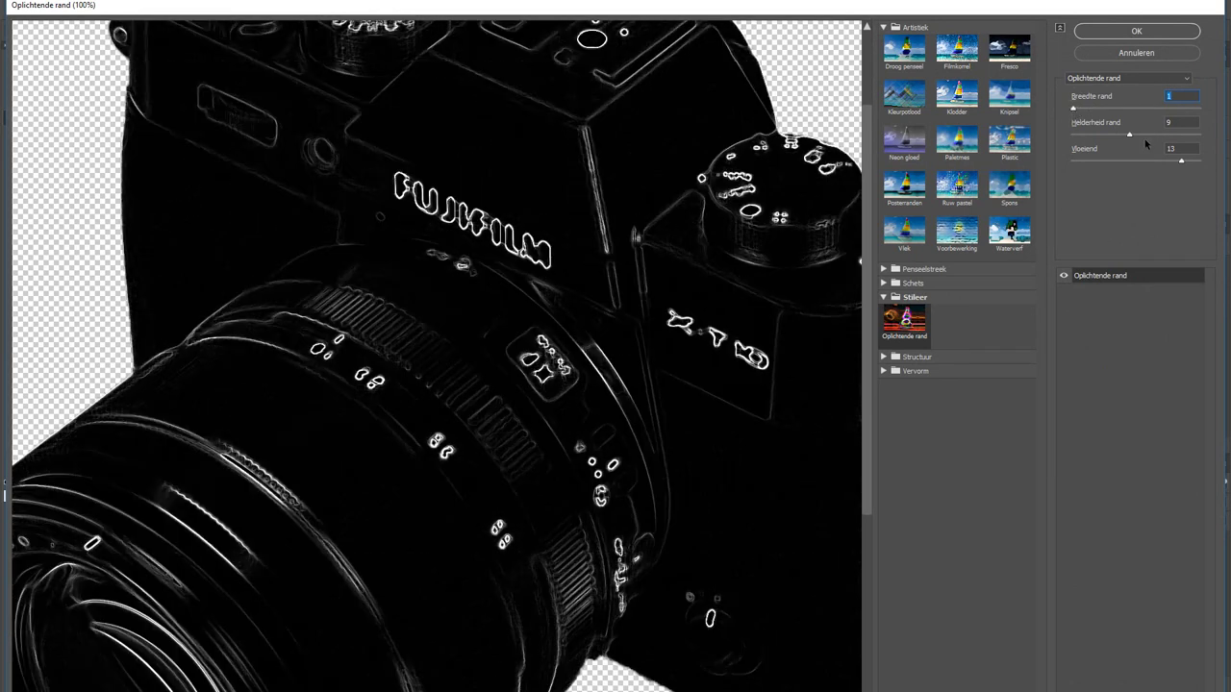
mouse_move(1129, 134)
left_mouse_down()
mouse_move(1197, 136)
mouse_move(1047, 162)
mouse_move(1187, 168)
left_mouse_up()
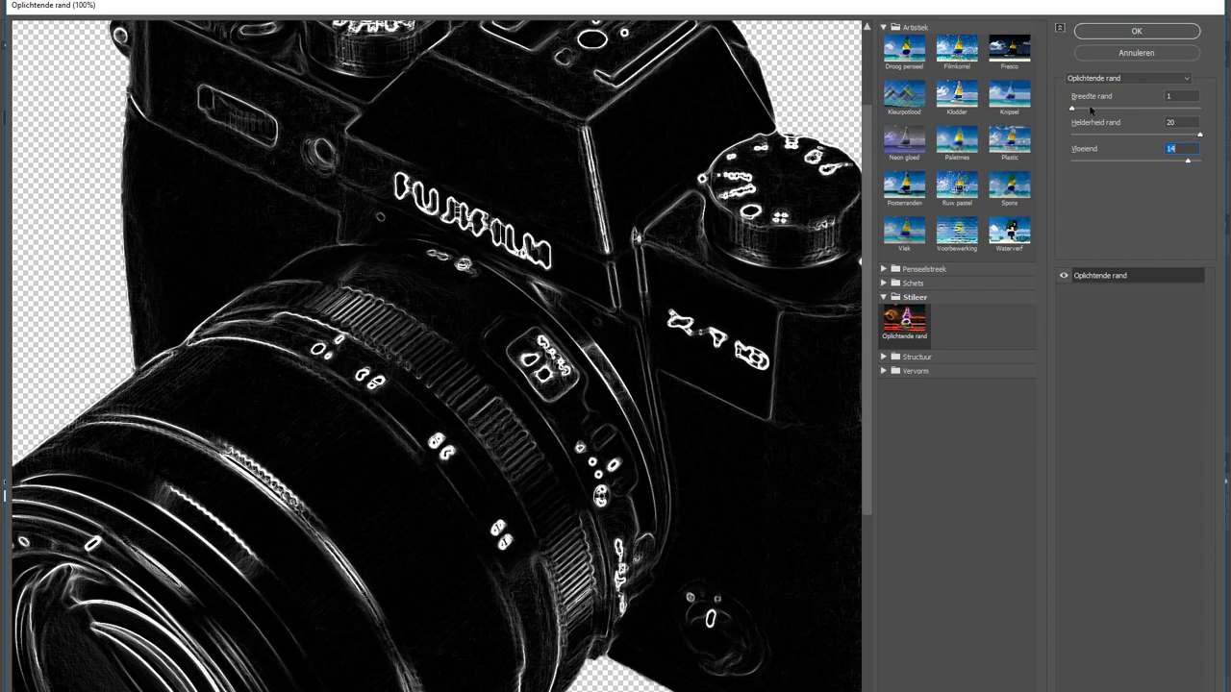
left_click(1127, 34)
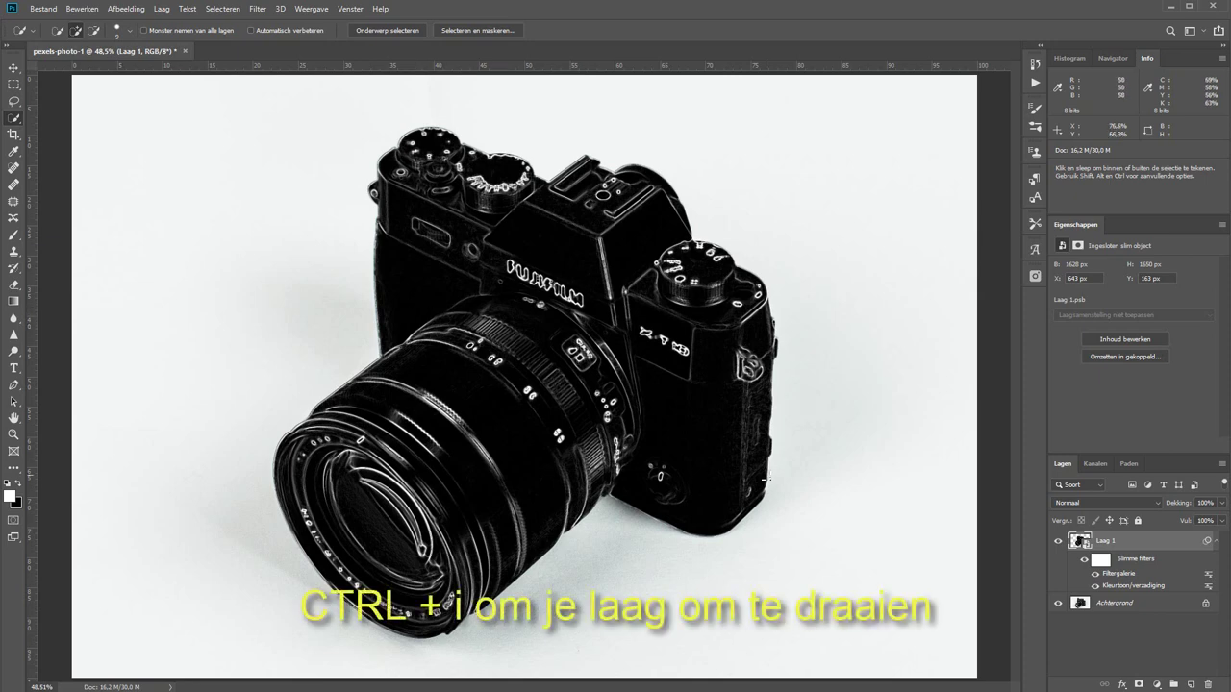
Invert Laag 1 so the glowing edges become dark lines on white
key("ctrl+i")
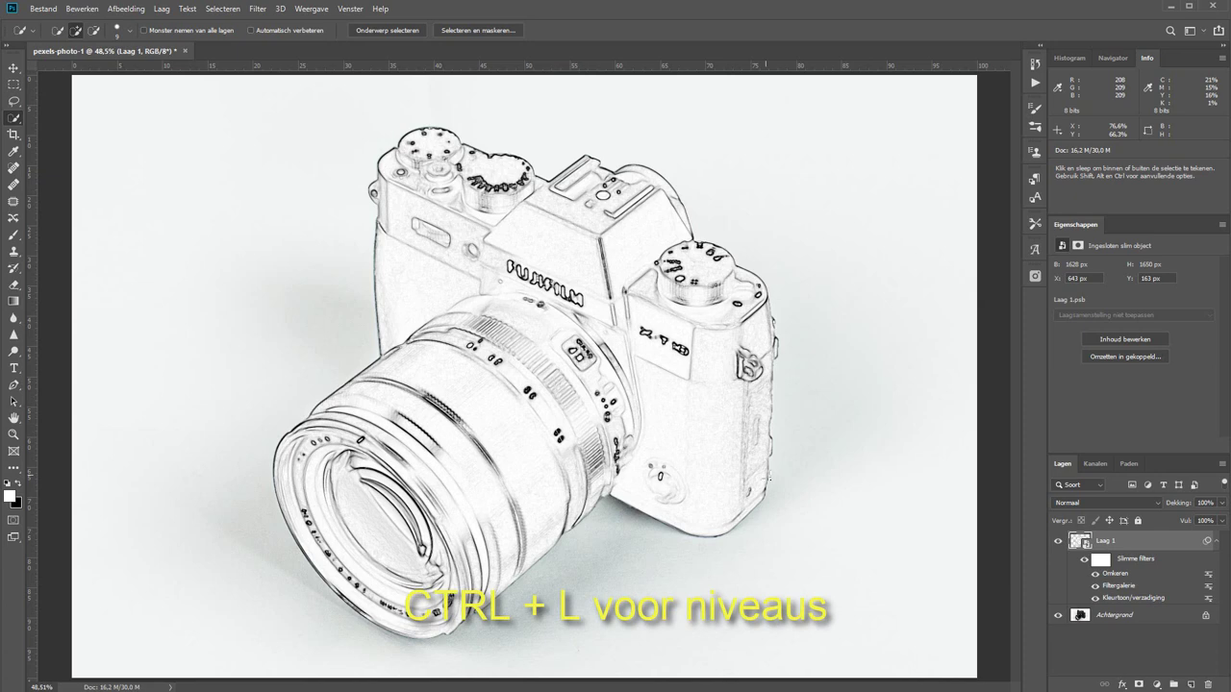
Apply Levels to Laag 1 with input black point 174 and white point 207
key("ctrl+l")
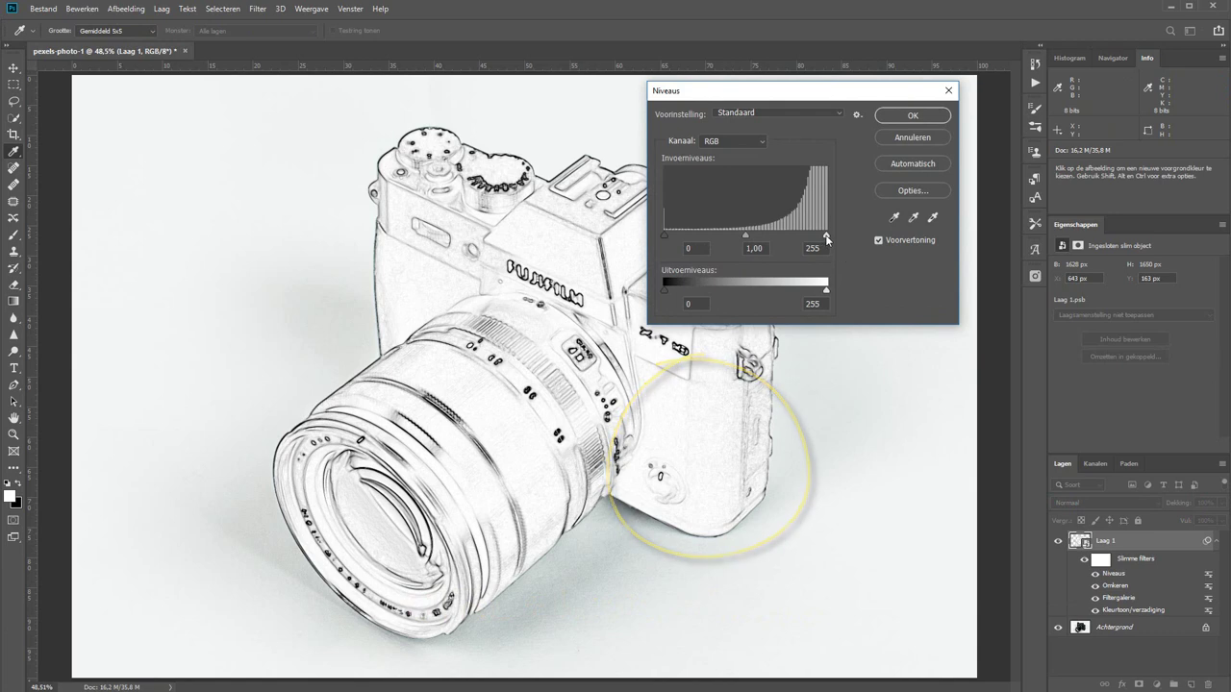
left_click_drag(826, 235, 795, 235)
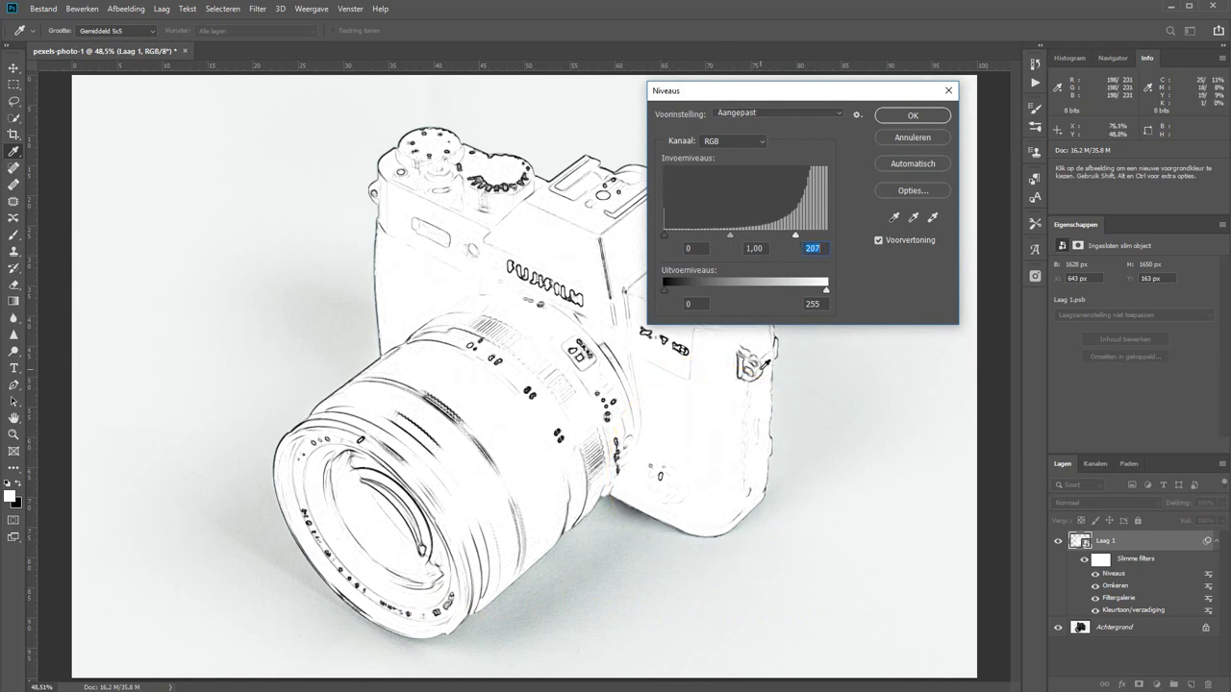
left_click_drag(665, 235, 723, 237)
left_click_drag(746, 236, 777, 237)
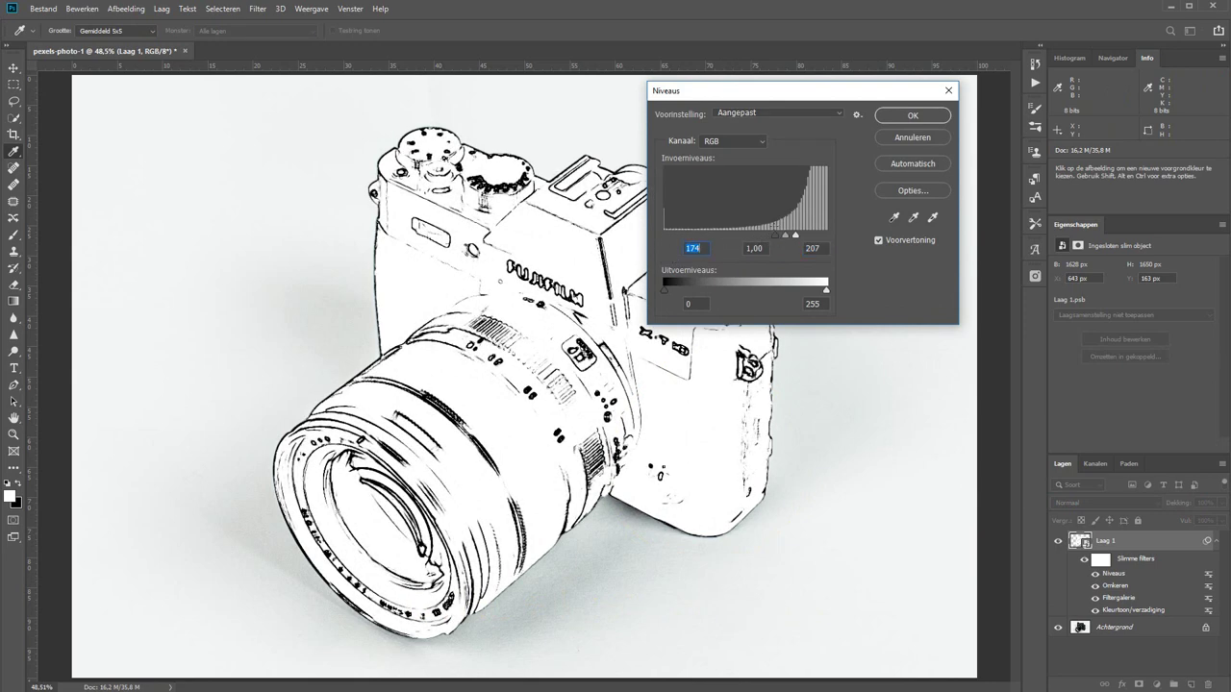
left_click(889, 116)
key("w")
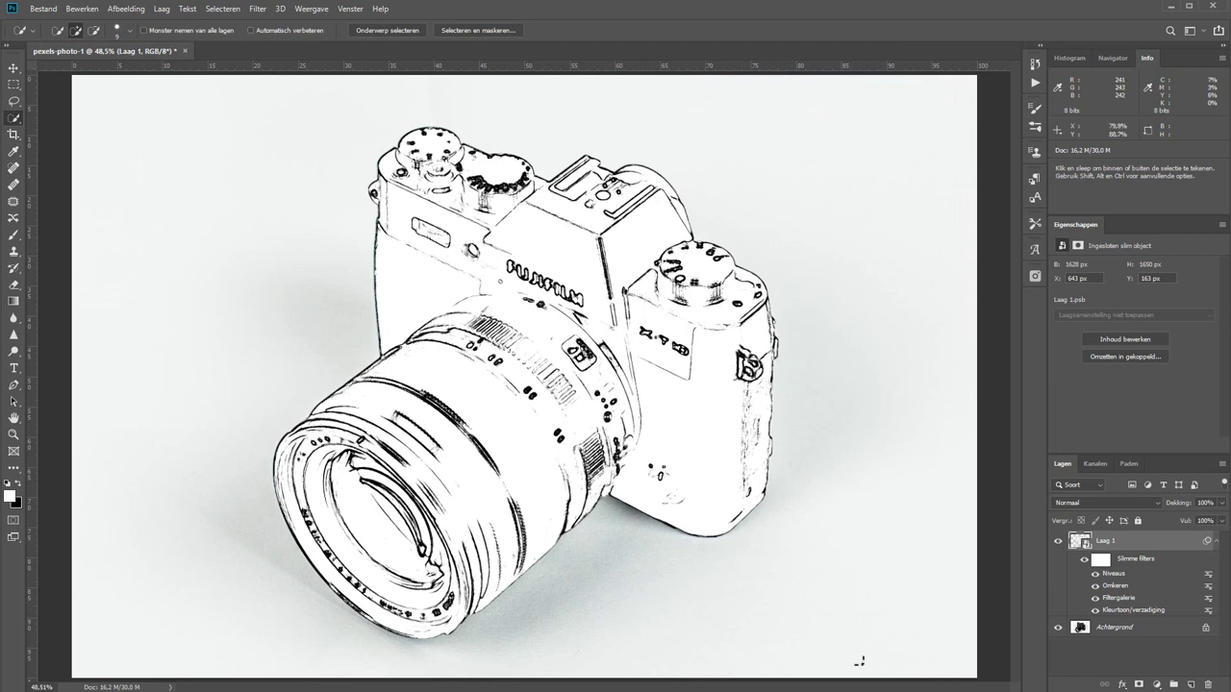
Add a white Volle kleur fill layer, Kleurenvulling 1, above Laag 1
left_click(1157, 685)
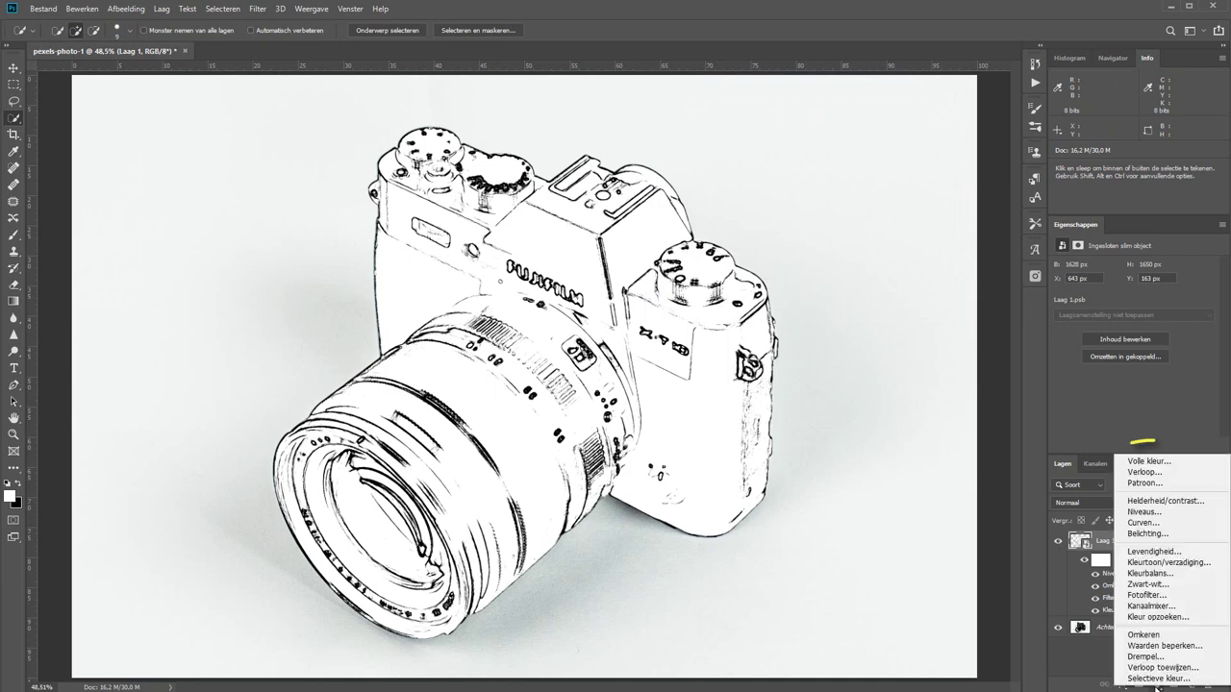
left_click(1145, 463)
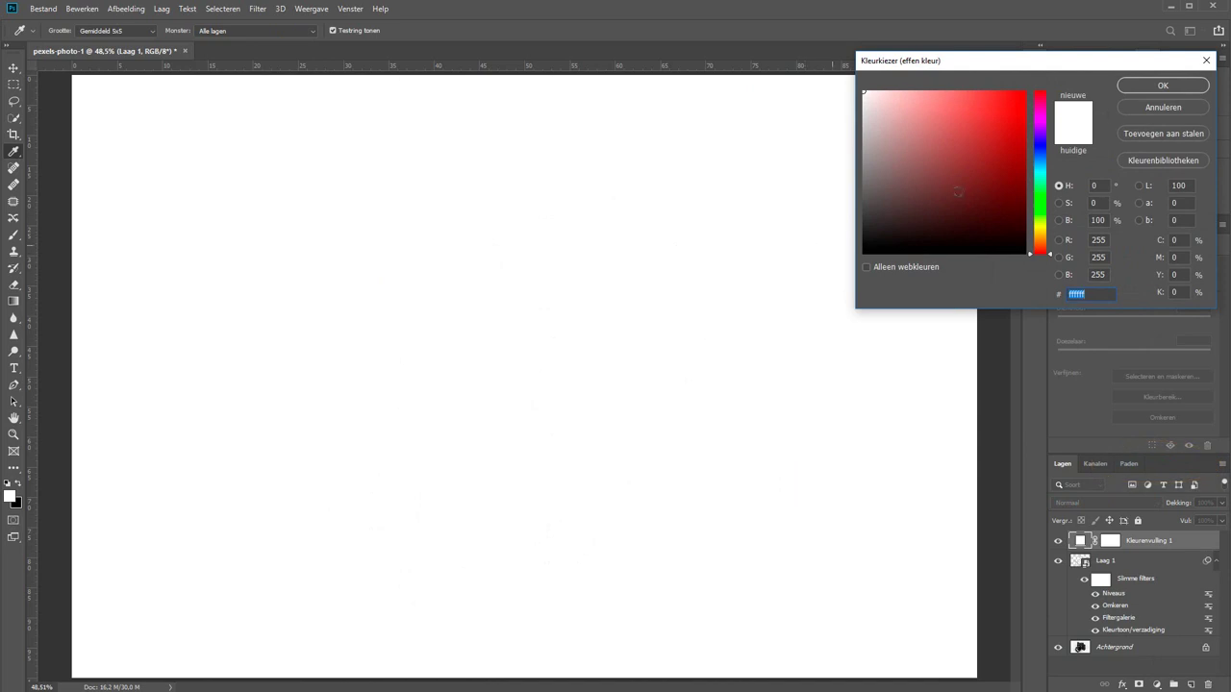
left_click(1134, 87)
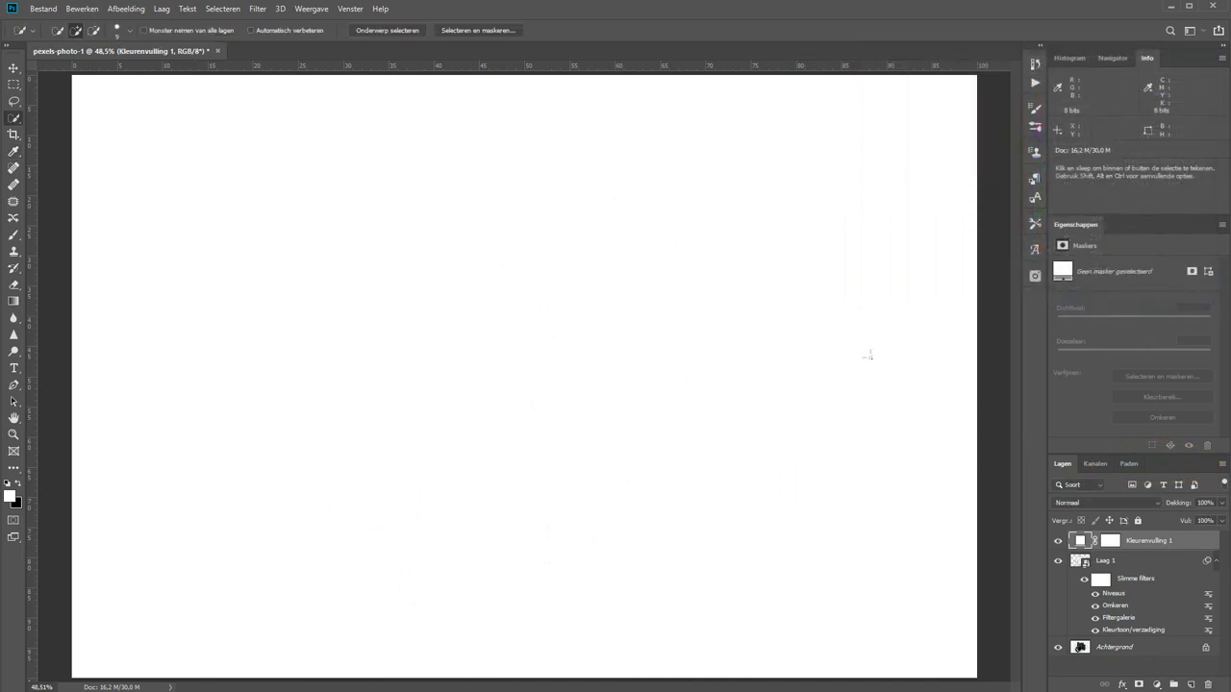
Set Kleurenvulling 1's blend mode to Vermenigvuldigen (Multiply)
left_click(1091, 501)
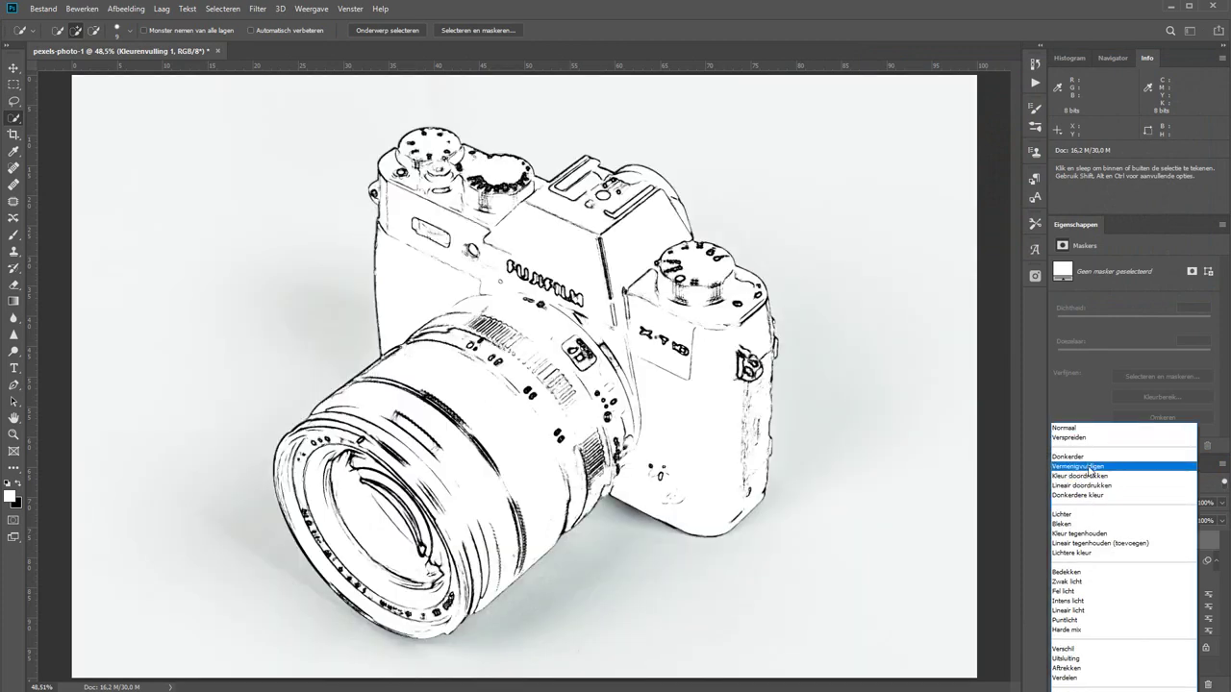
left_click(1088, 467)
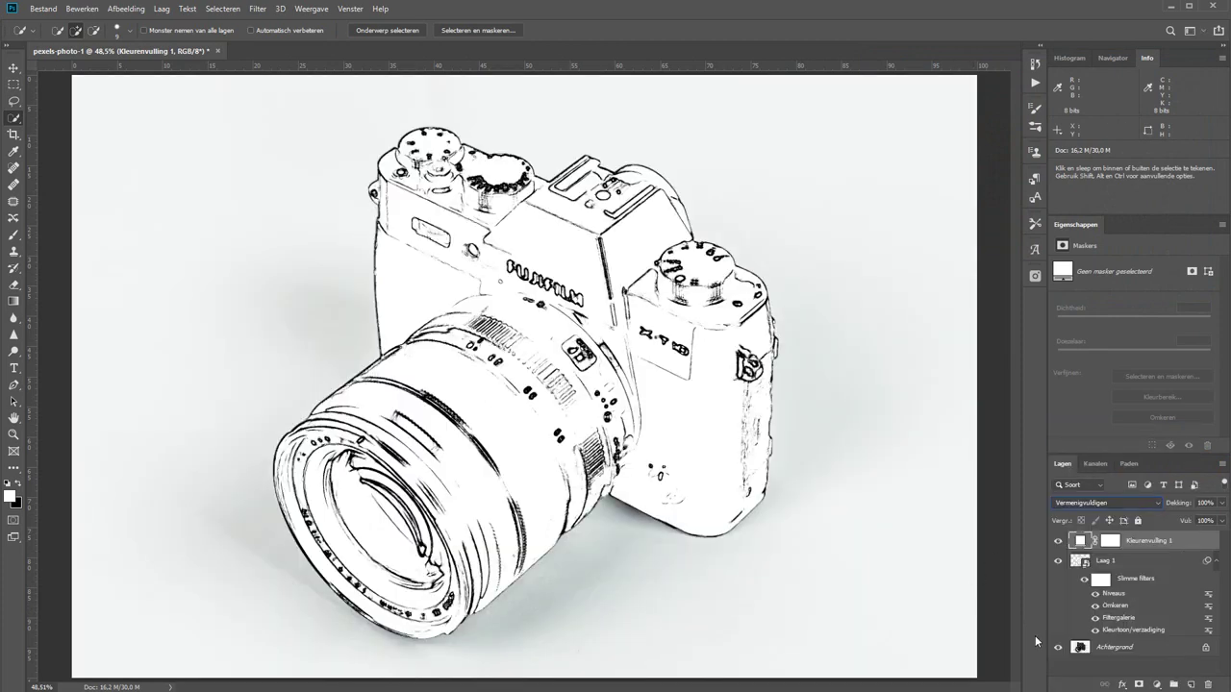
Recolour Kleurenvulling 1 to sampled grey-green #dee2e0 and clip it to Laag 1
double_click(1080, 542)
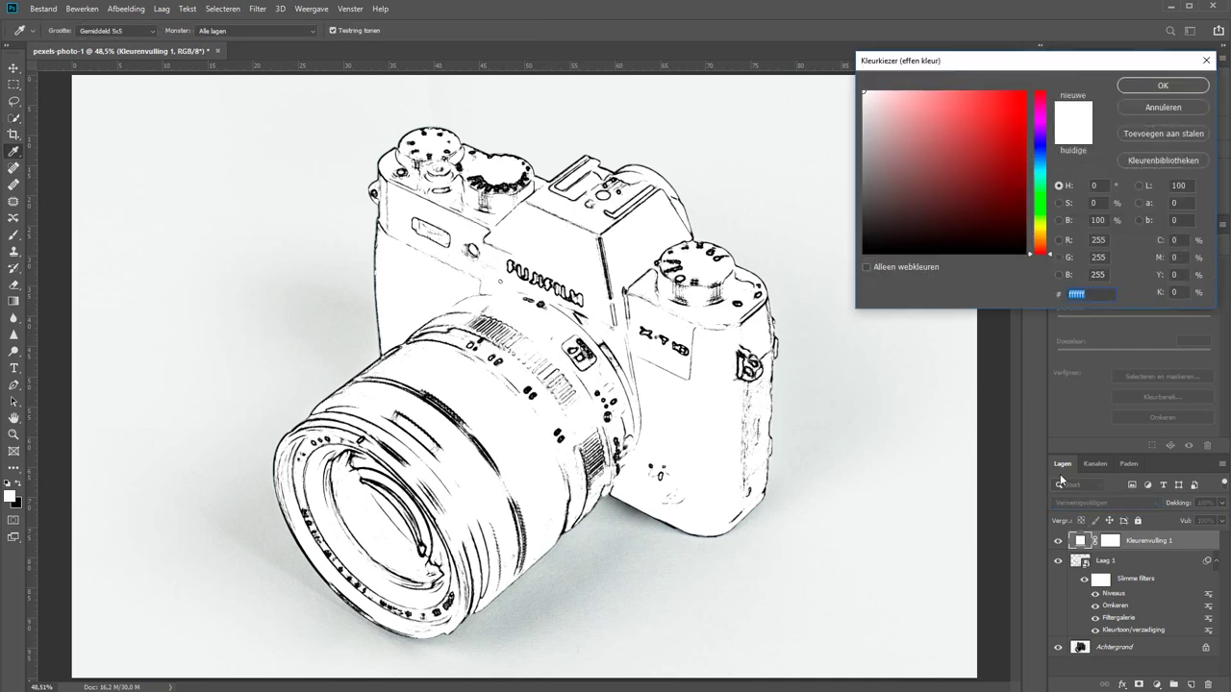
left_click(243, 358)
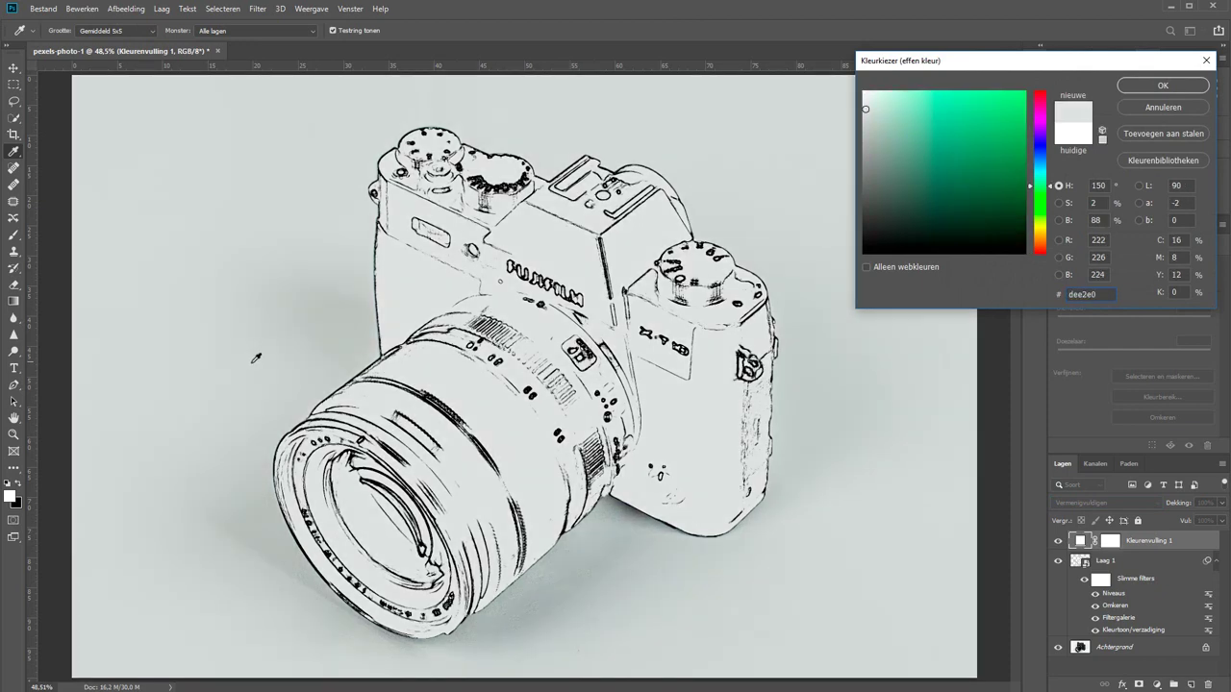
left_click(1150, 87)
key("w")
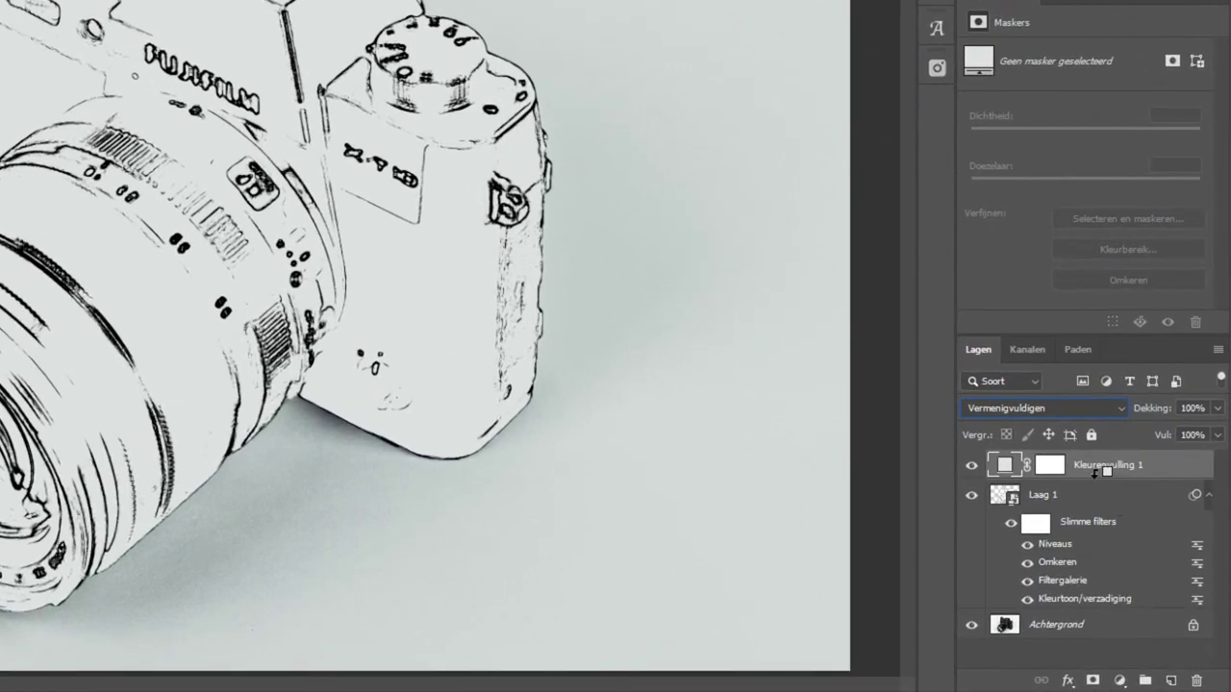
left_click(1096, 471, "alt")
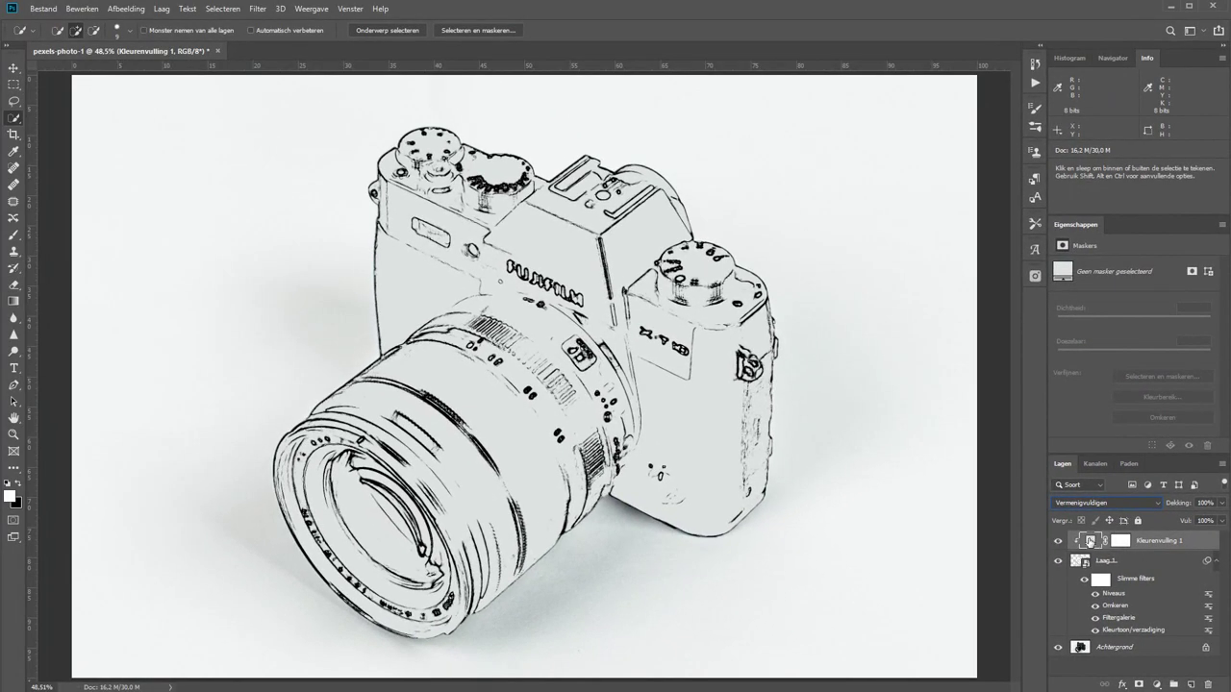
Change Kleurenvulling 1 to near-white #f1f3f2, then hide the layer to compare
double_click(1090, 542)
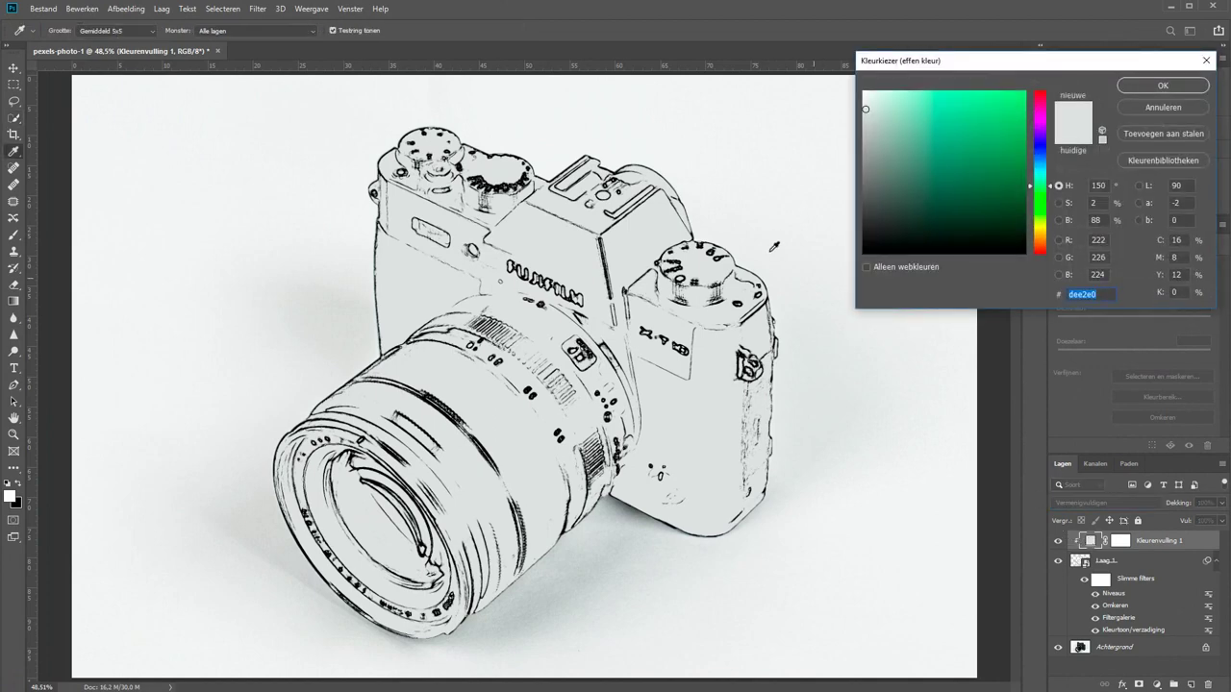
left_click(778, 187)
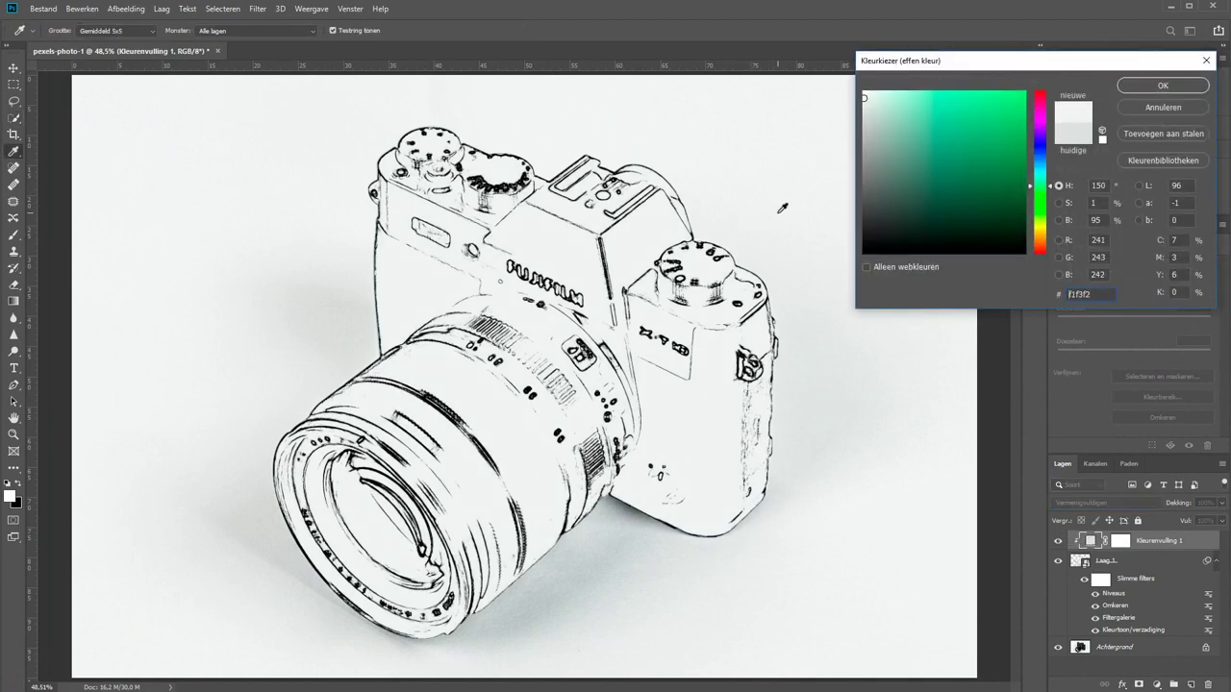
left_click(793, 204)
left_click(1138, 87)
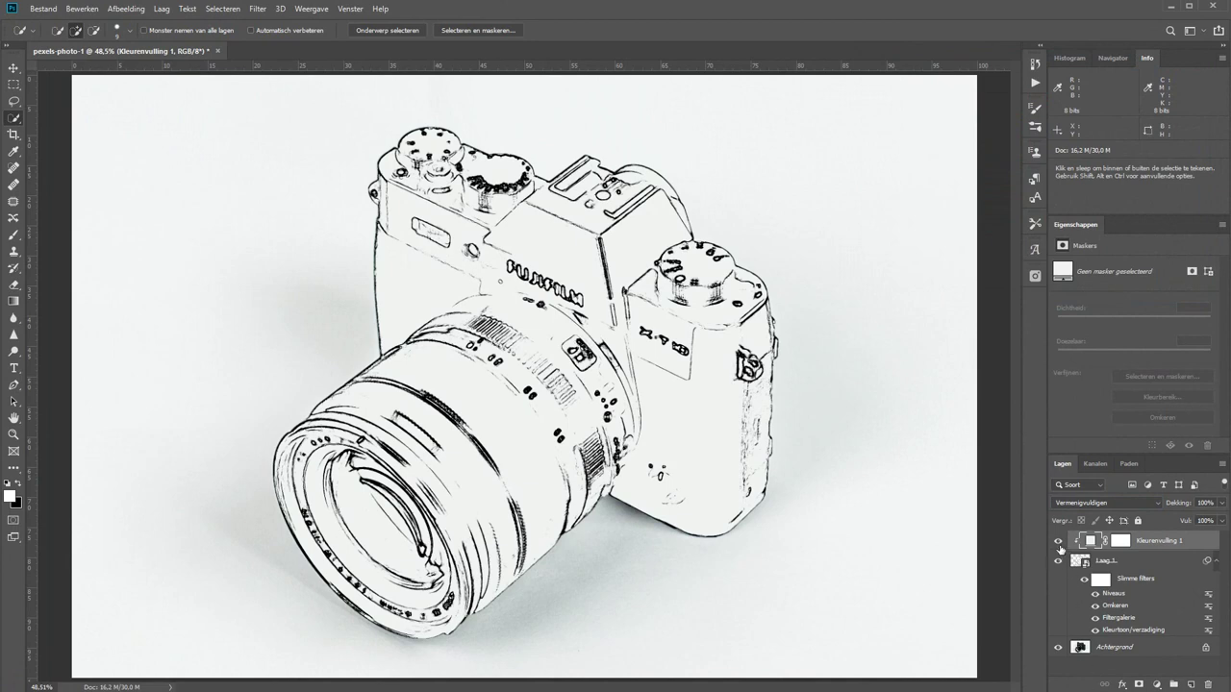
left_click(1060, 544)
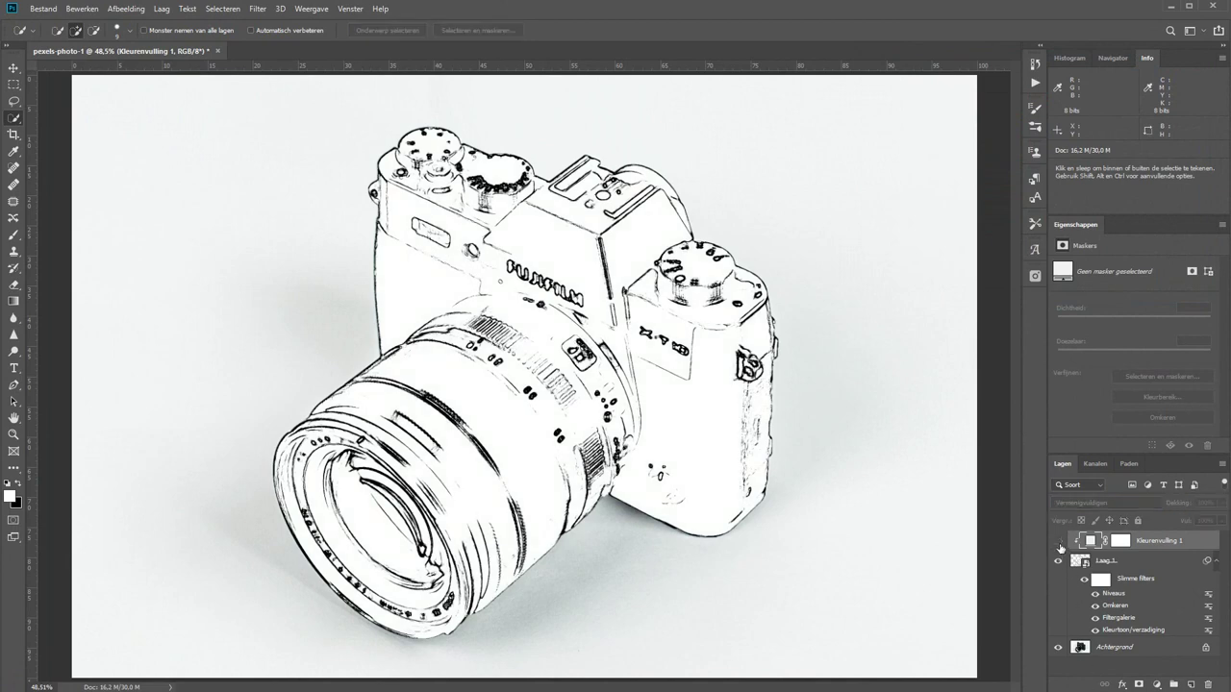
Show the fill layer again and group Laag 1 with Kleurenvulling 1 into Groep 1
left_click(1058, 544)
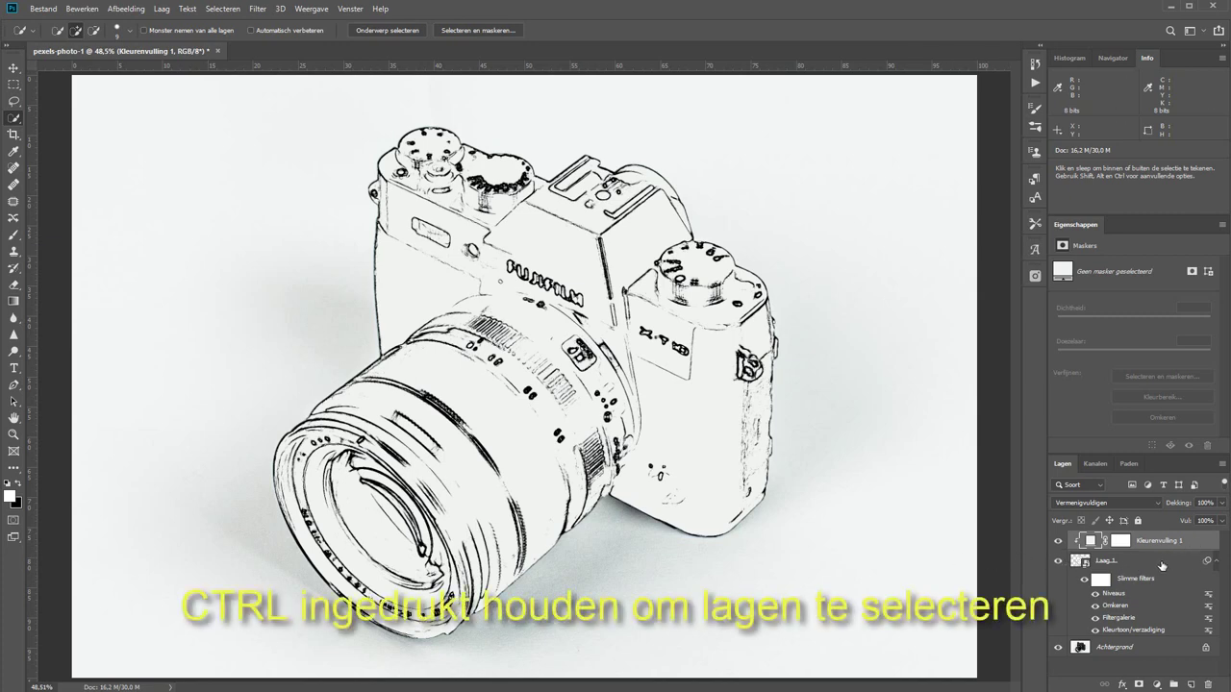
left_click(1161, 565, "ctrl")
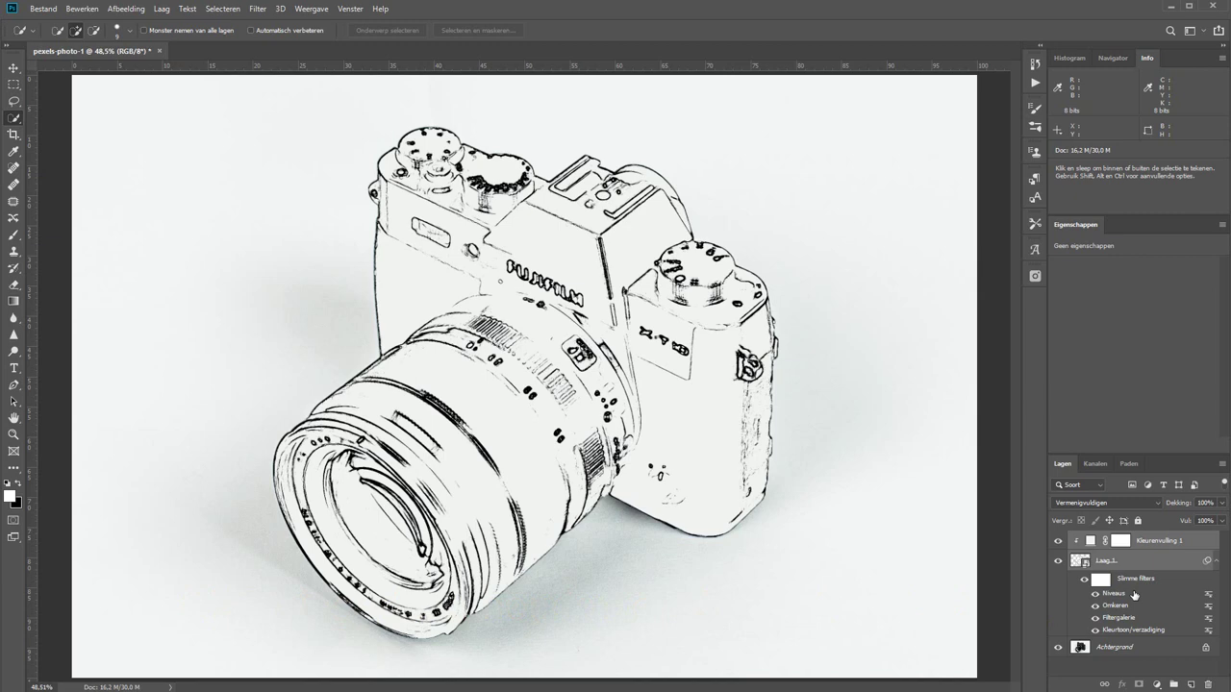
key("ctrl+g")
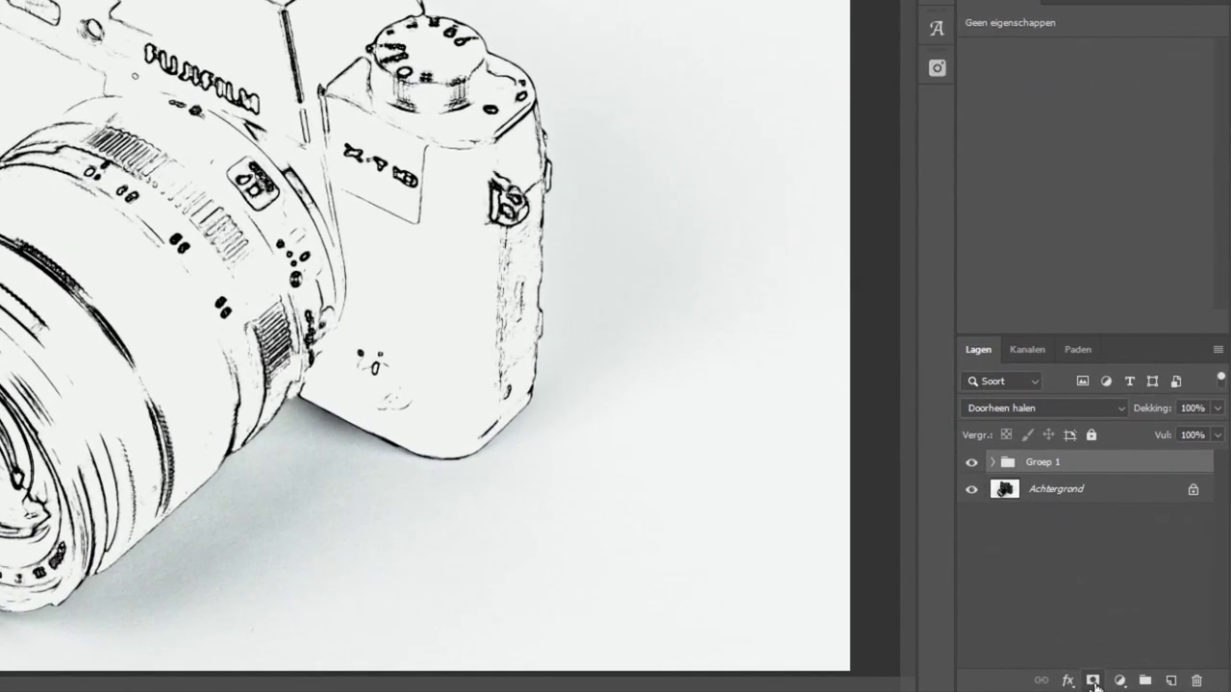
Give Groep 1 a black hide-all layer mask, then test and undo a white brush stroke
left_click(1094, 680)
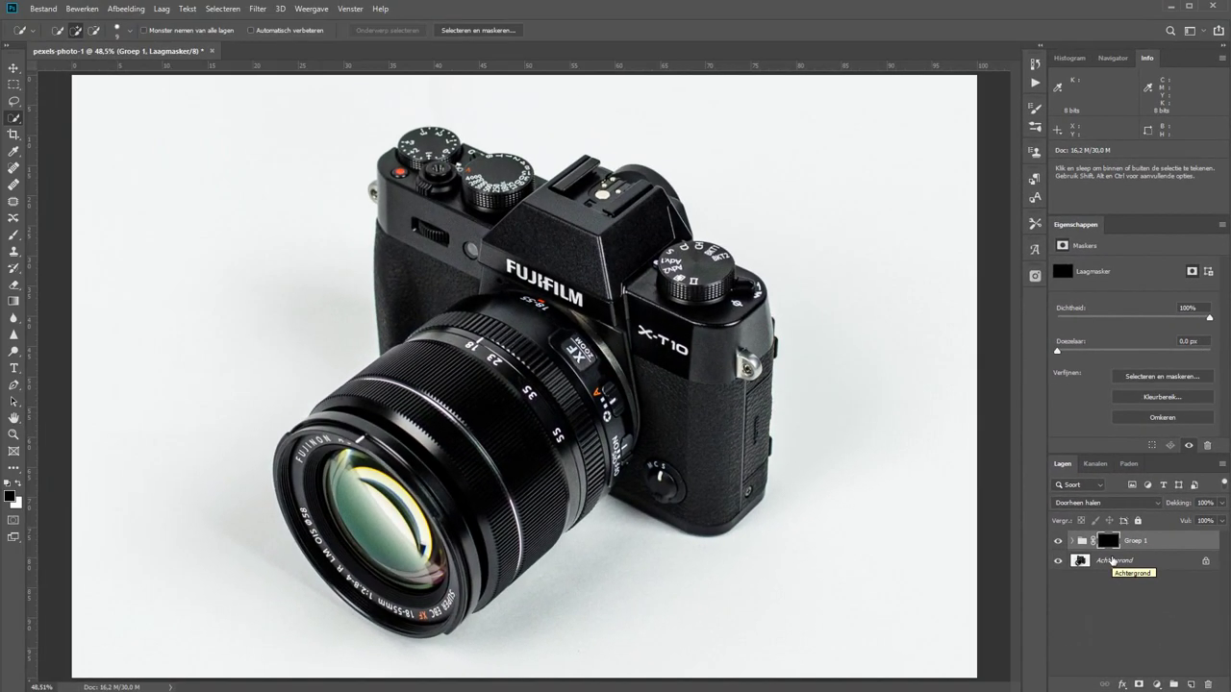
left_click(14, 234)
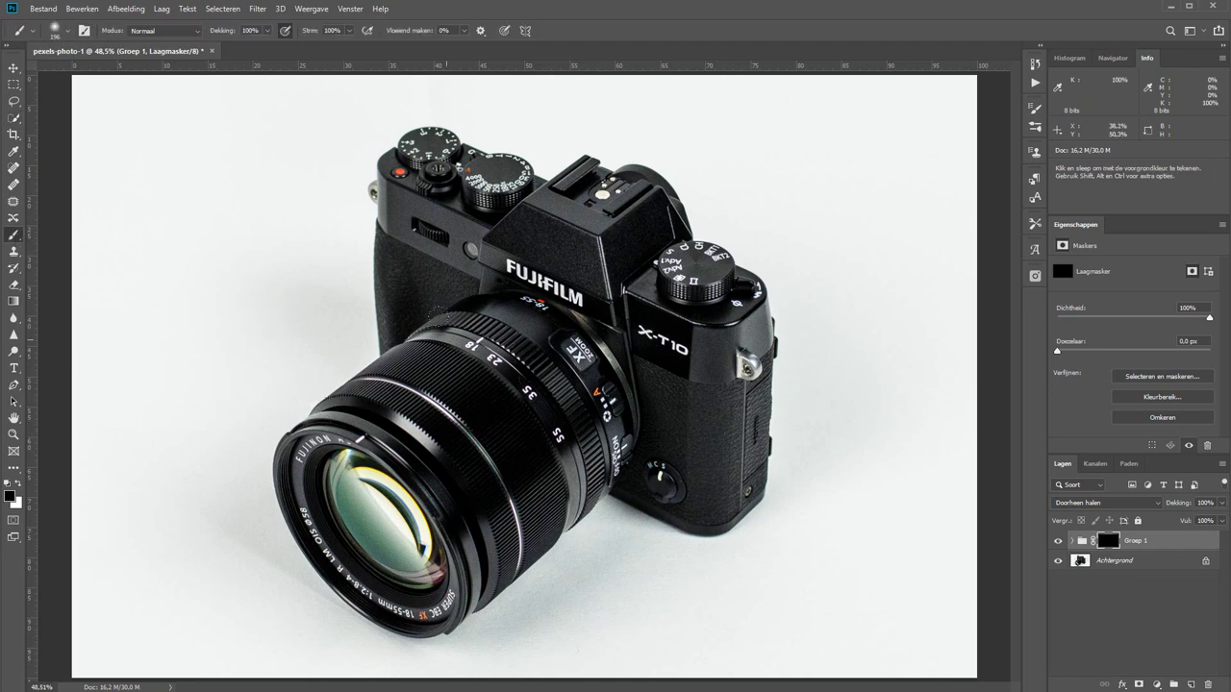
key("x")
mouse_move(482, 272)
left_mouse_down()
mouse_move(612, 466)
mouse_move(410, 125)
mouse_move(496, 334)
mouse_move(644, 522)
mouse_move(731, 533)
left_mouse_up()
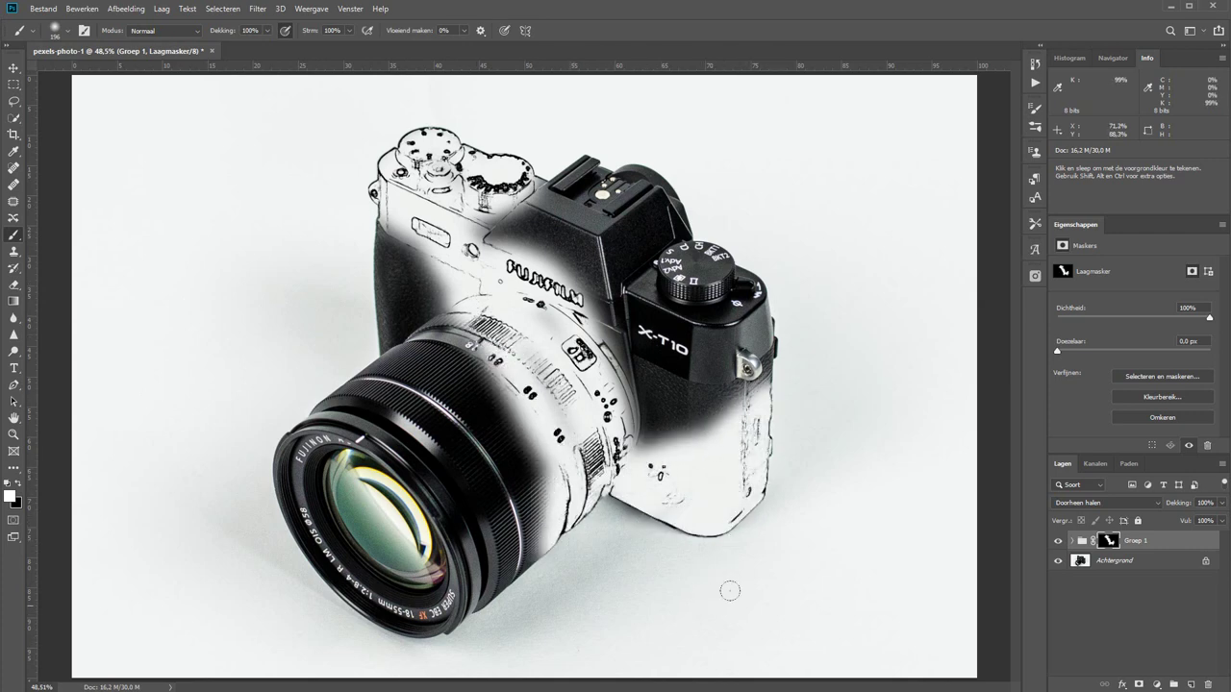
key("ctrl+z")
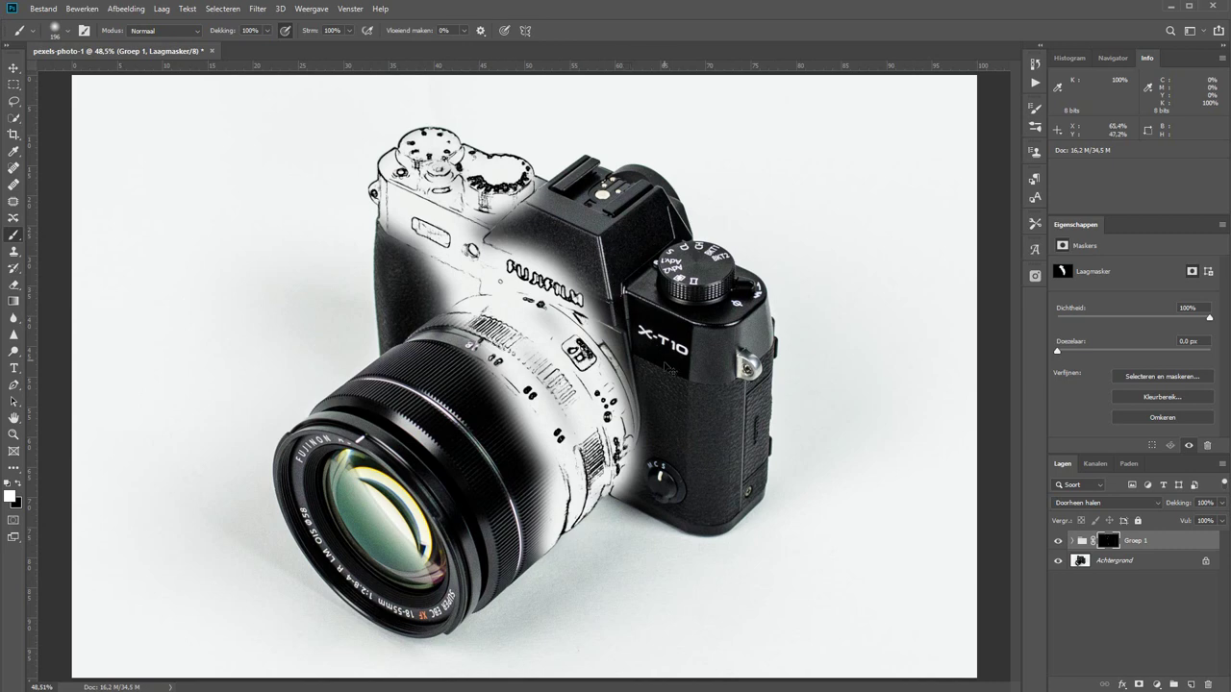
key("ctrl+z")
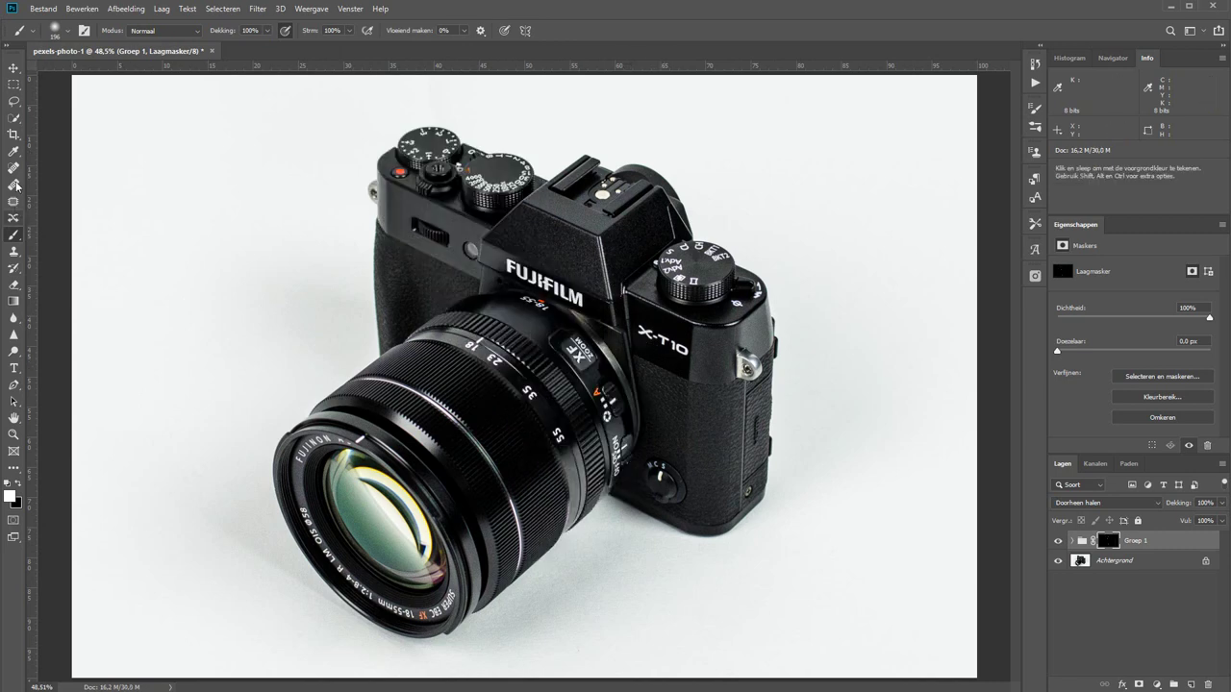
Lasso the left part diagonally and invert the mask there, then zoom on the FUJIFILM lens
left_click(13, 101)
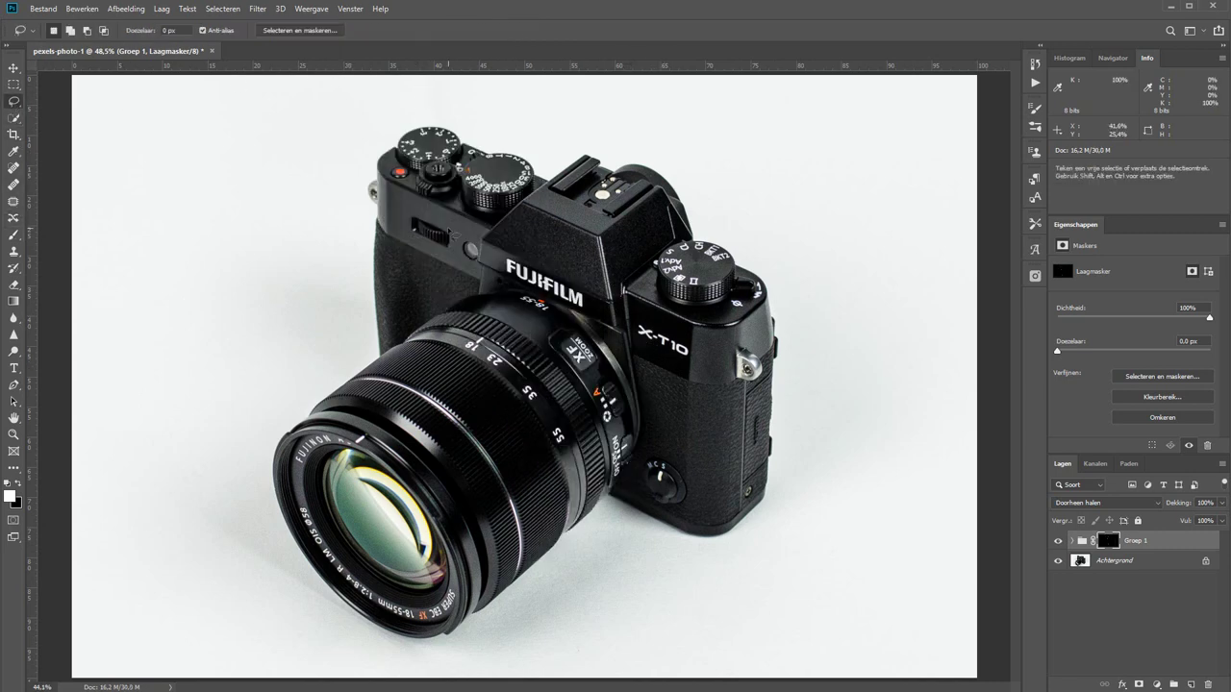
scroll(498, 138, "down", 1)
mouse_move(485, 102)
left_mouse_down()
mouse_move(508, 651)
mouse_move(626, 652)
left_mouse_up()
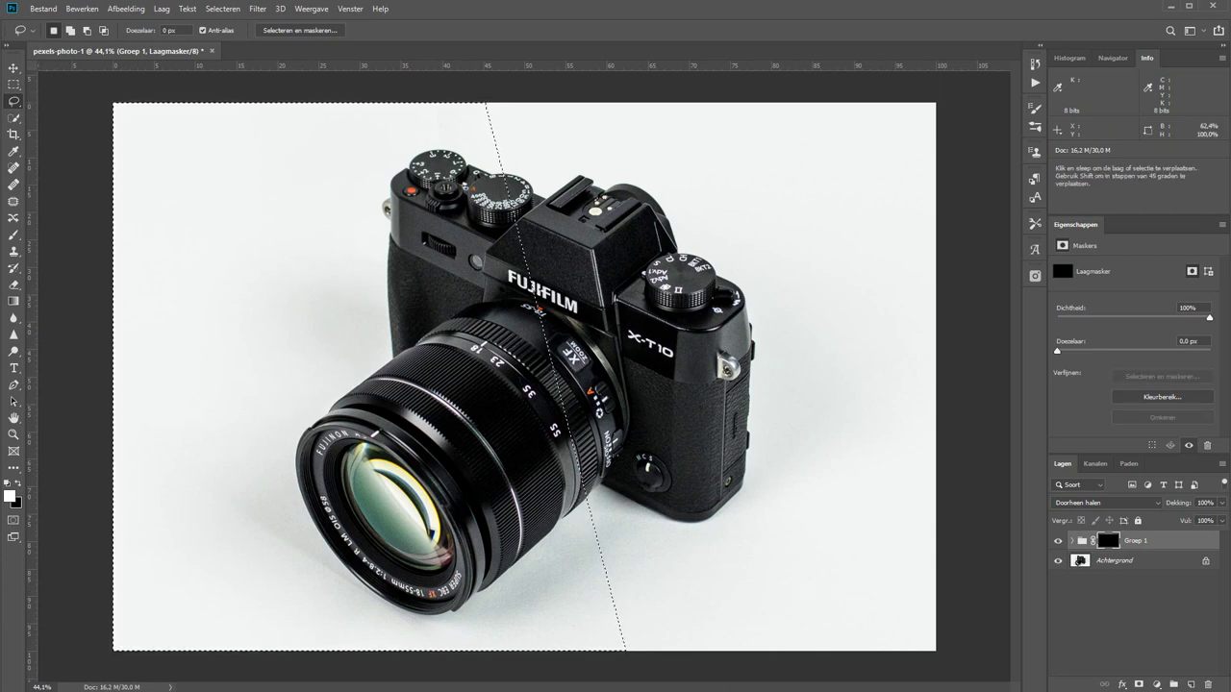
key("ctrl+i")
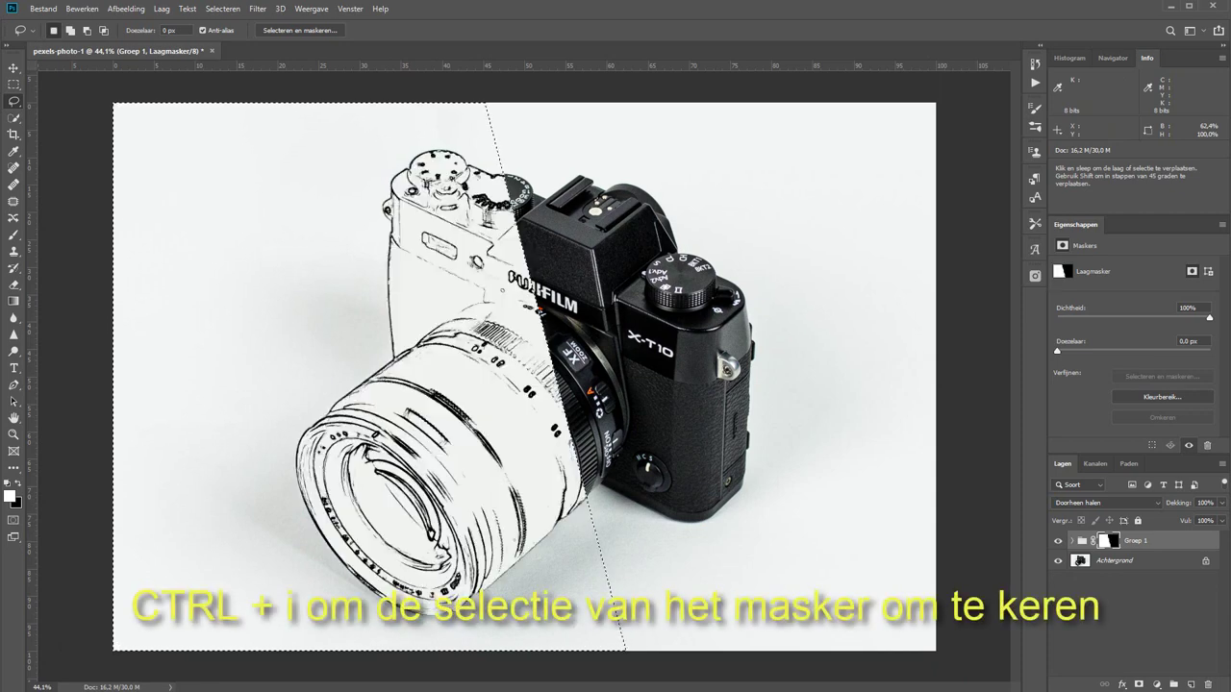
key("ctrl+d")
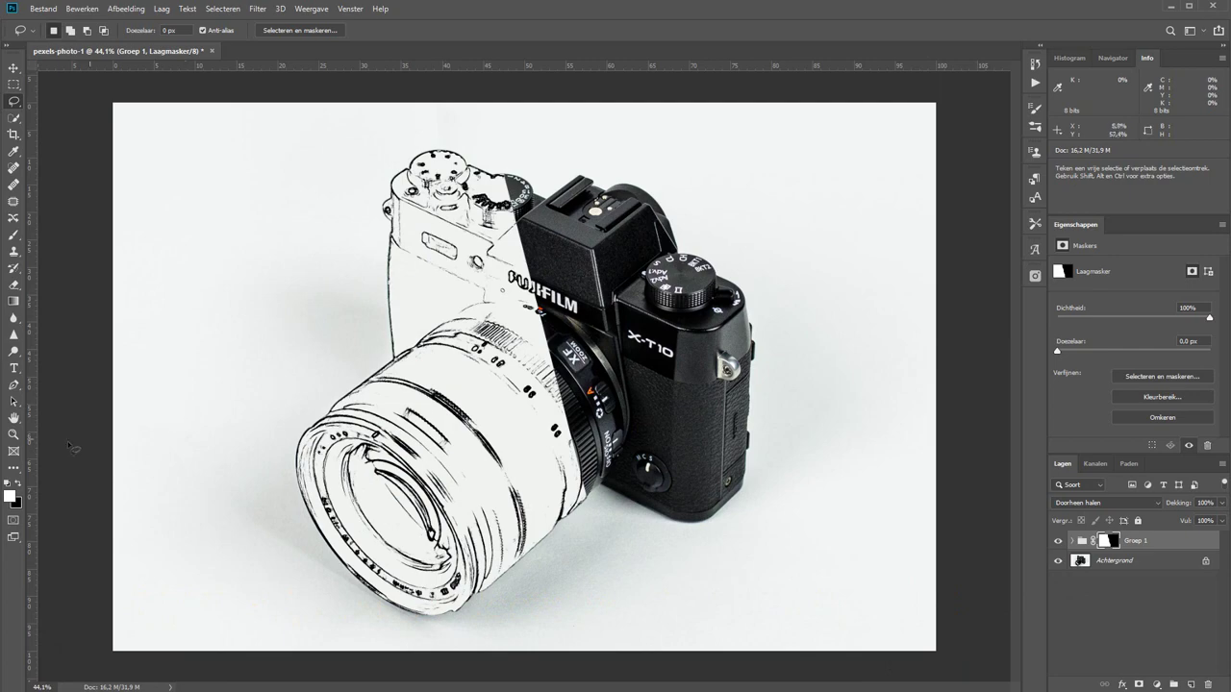
key("z")
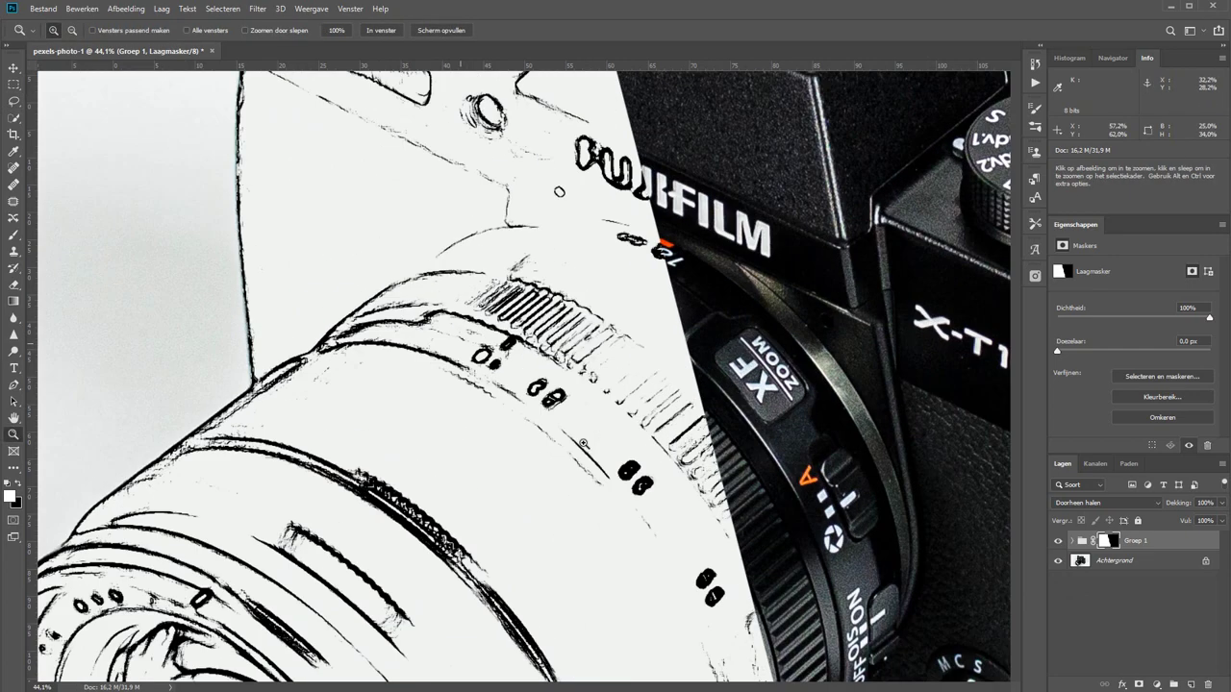
left_click_drag(461, 340, 937, 541)
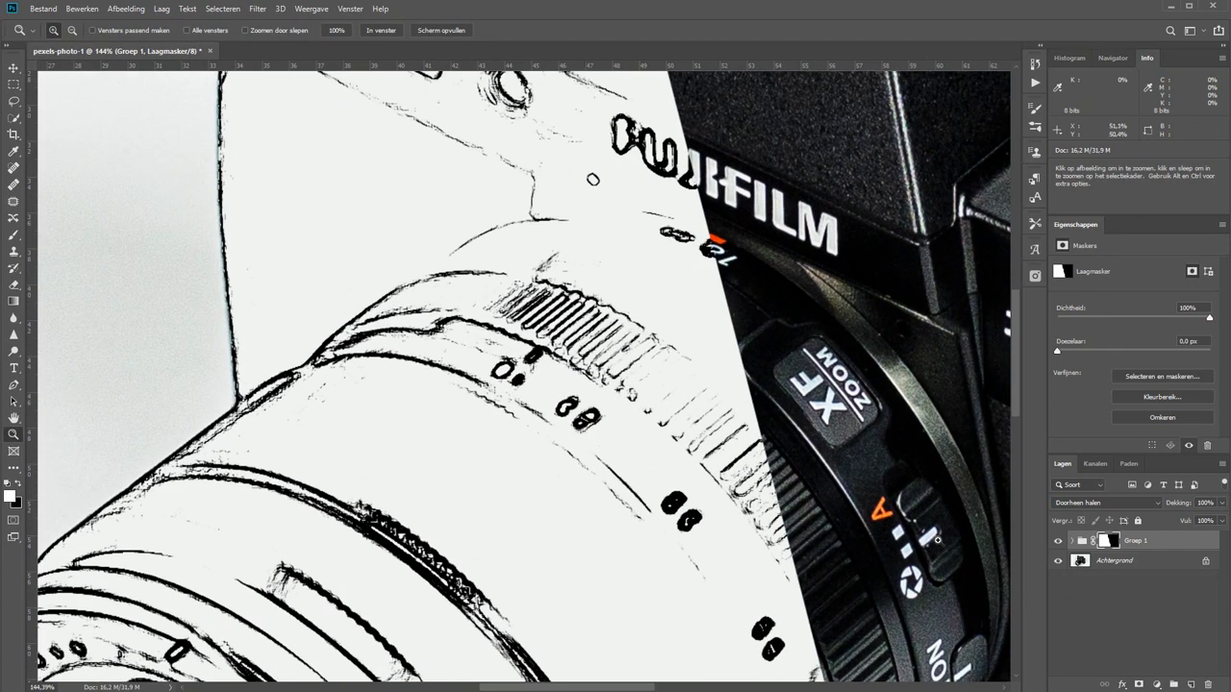
Raise the Filtergalerie glowing-edges Breedte rand on Laag 1 from 1 to 2
left_click(1072, 541)
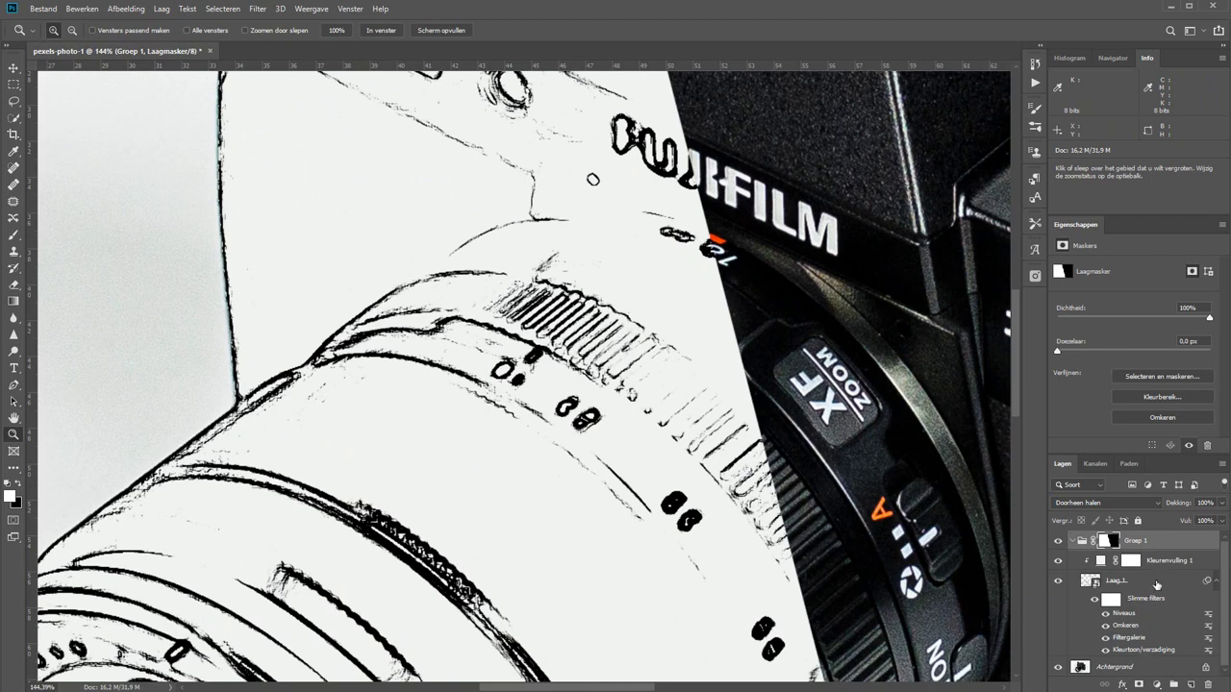
double_click(1128, 639)
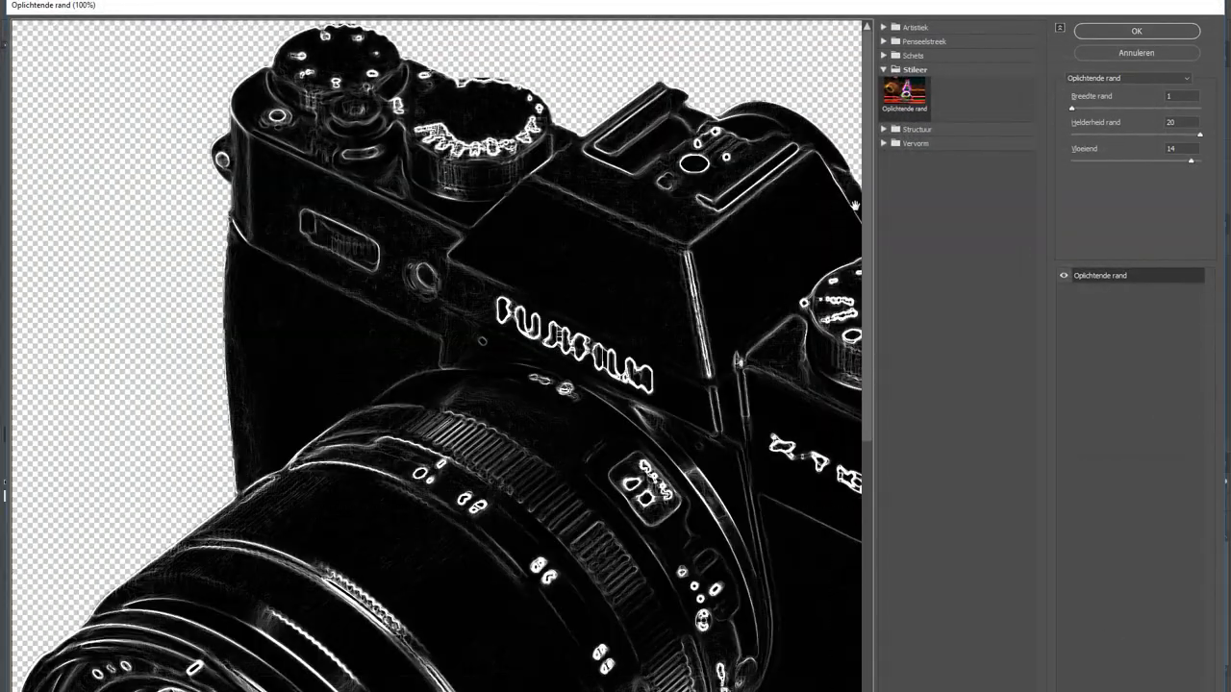
left_click_drag(1072, 109, 1080, 109)
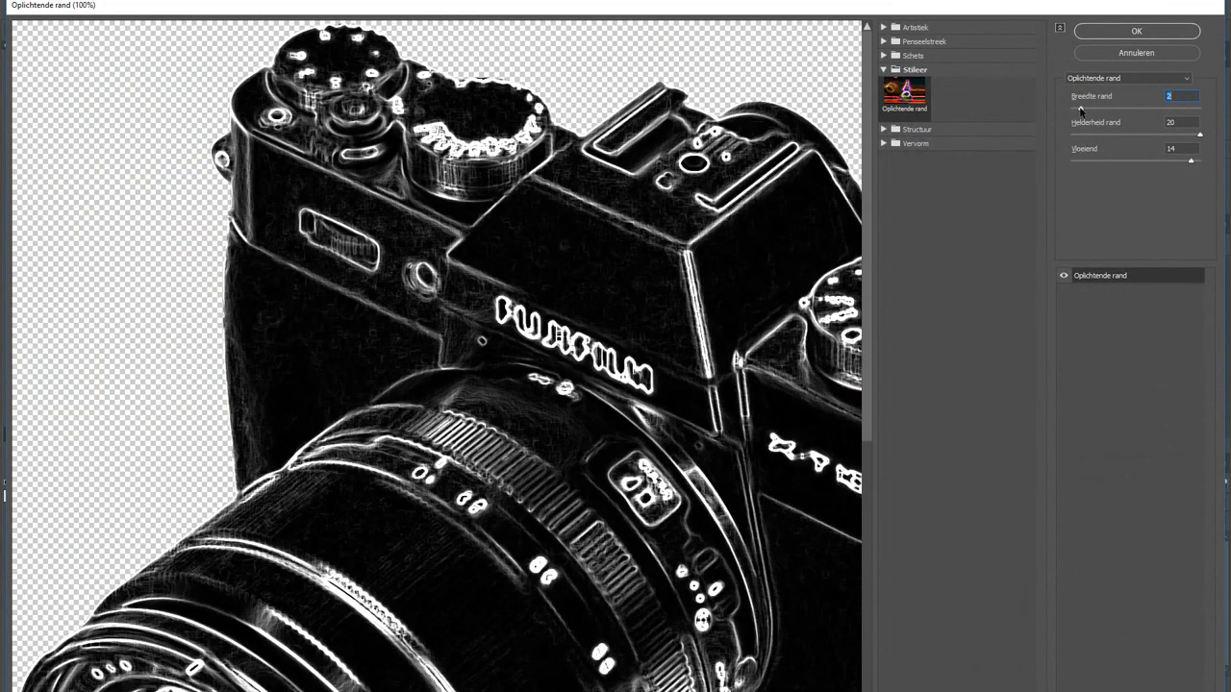
left_click(1104, 29)
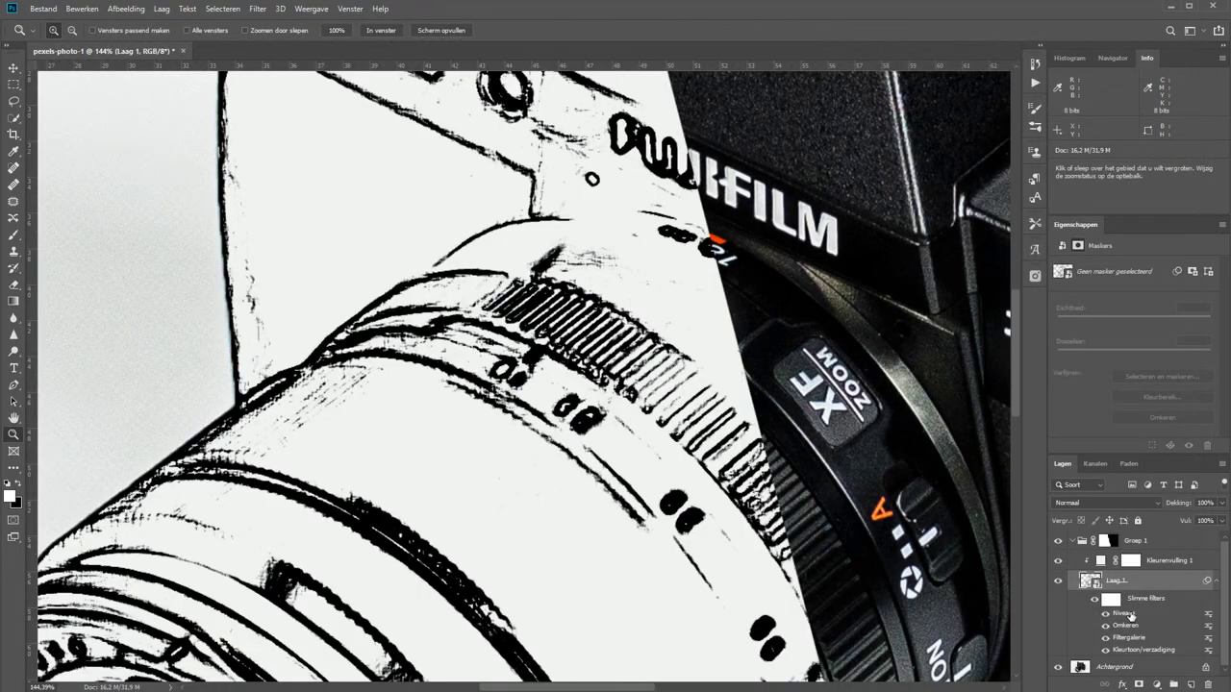
Review the Niveaus smart filter settings (174, 1,00, 207), then bring up the Filter menu
double_click(1123, 613)
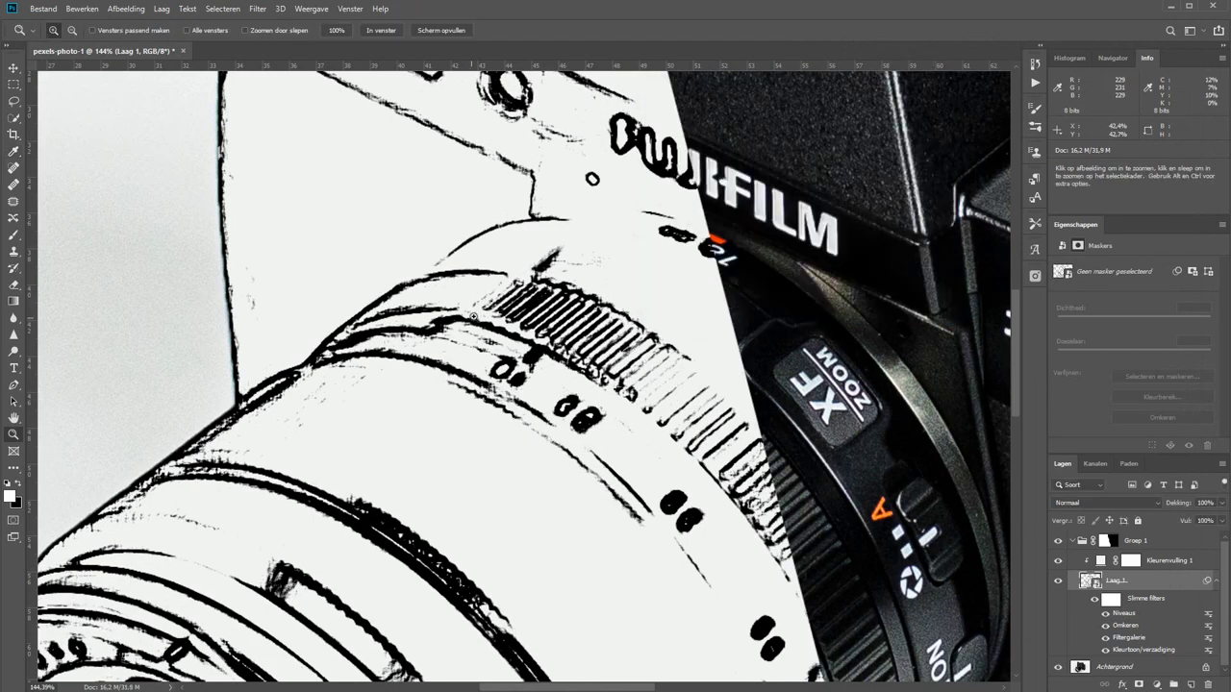
left_click(258, 8)
mouse_move(288, 227)
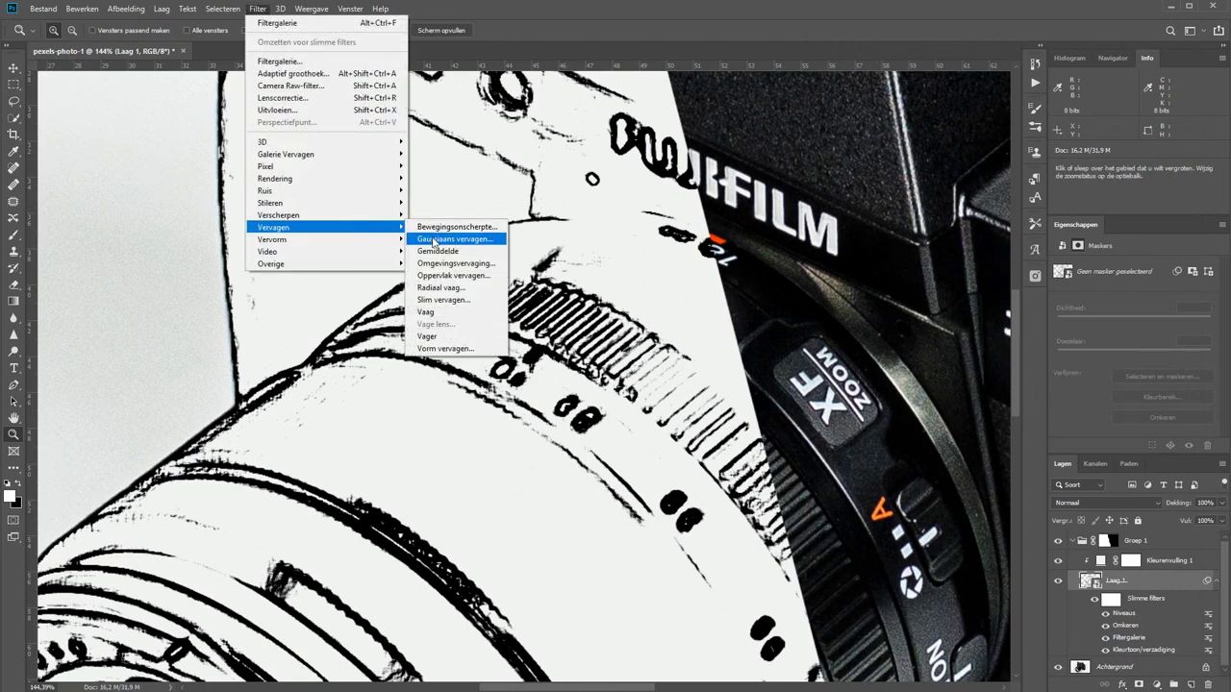
Add a Gaussiaans vervagen smart filter with a 0,3-pixel radius to Laag 1
left_click(452, 239)
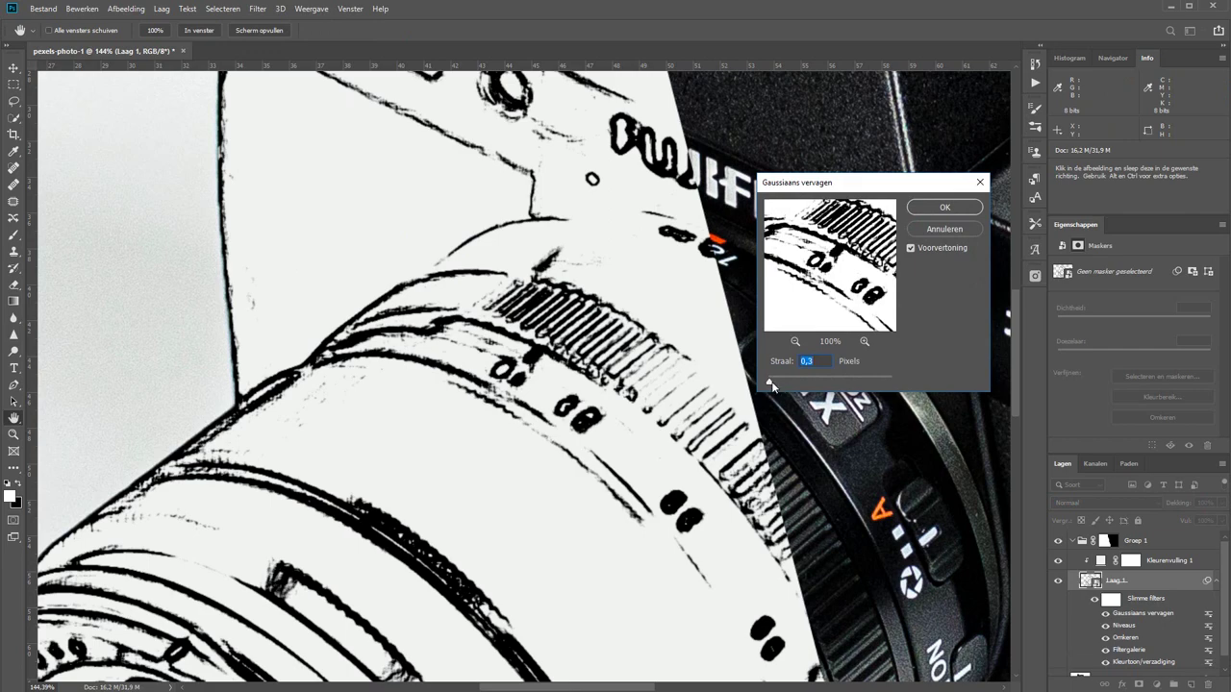
mouse_move(781, 382)
left_mouse_down()
mouse_move(803, 383)
mouse_move(767, 383)
left_mouse_up()
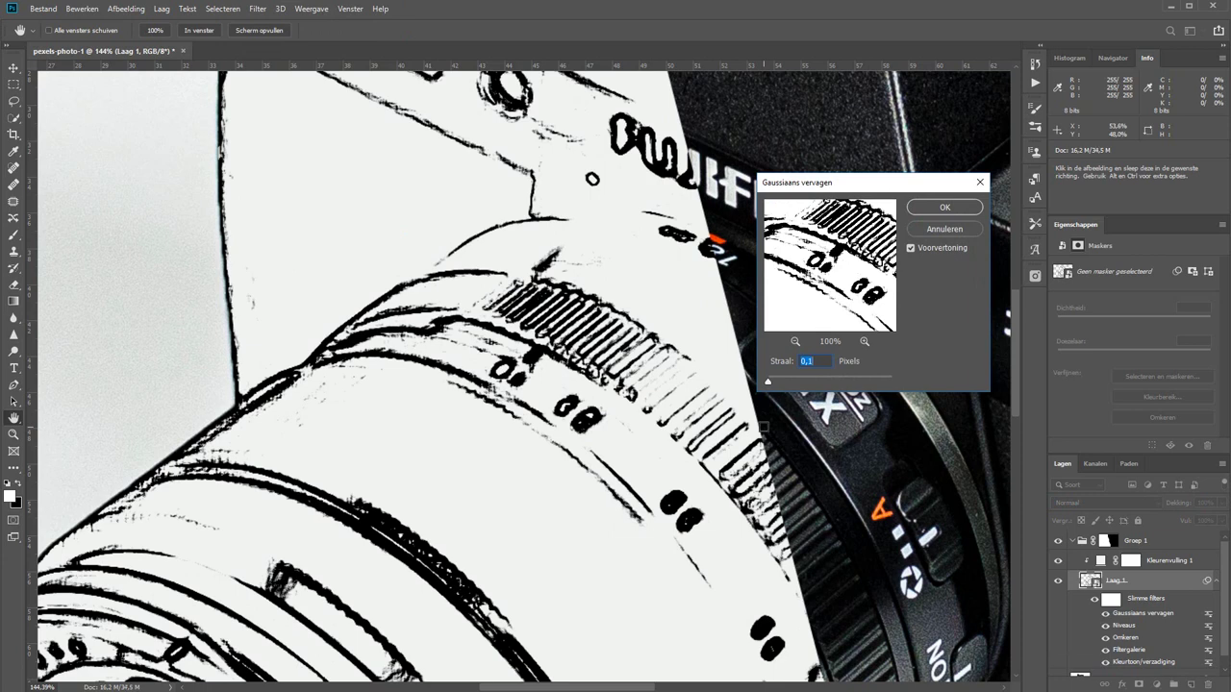
key("Up")
key("Return")
key("z")
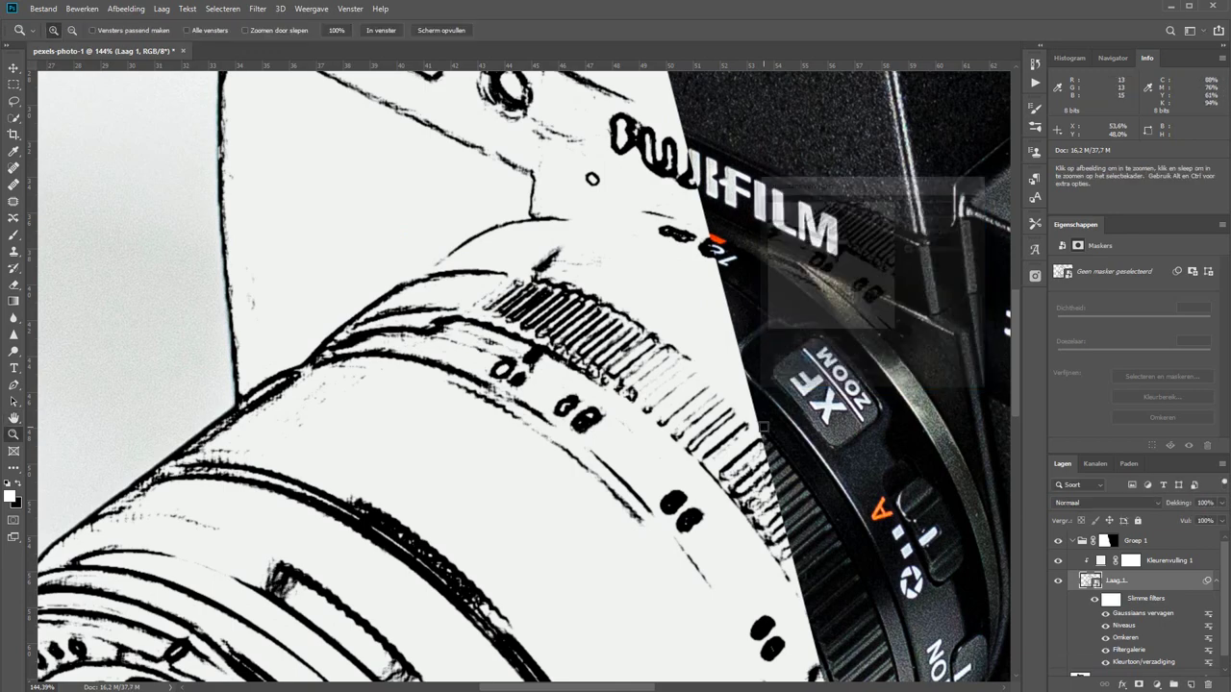